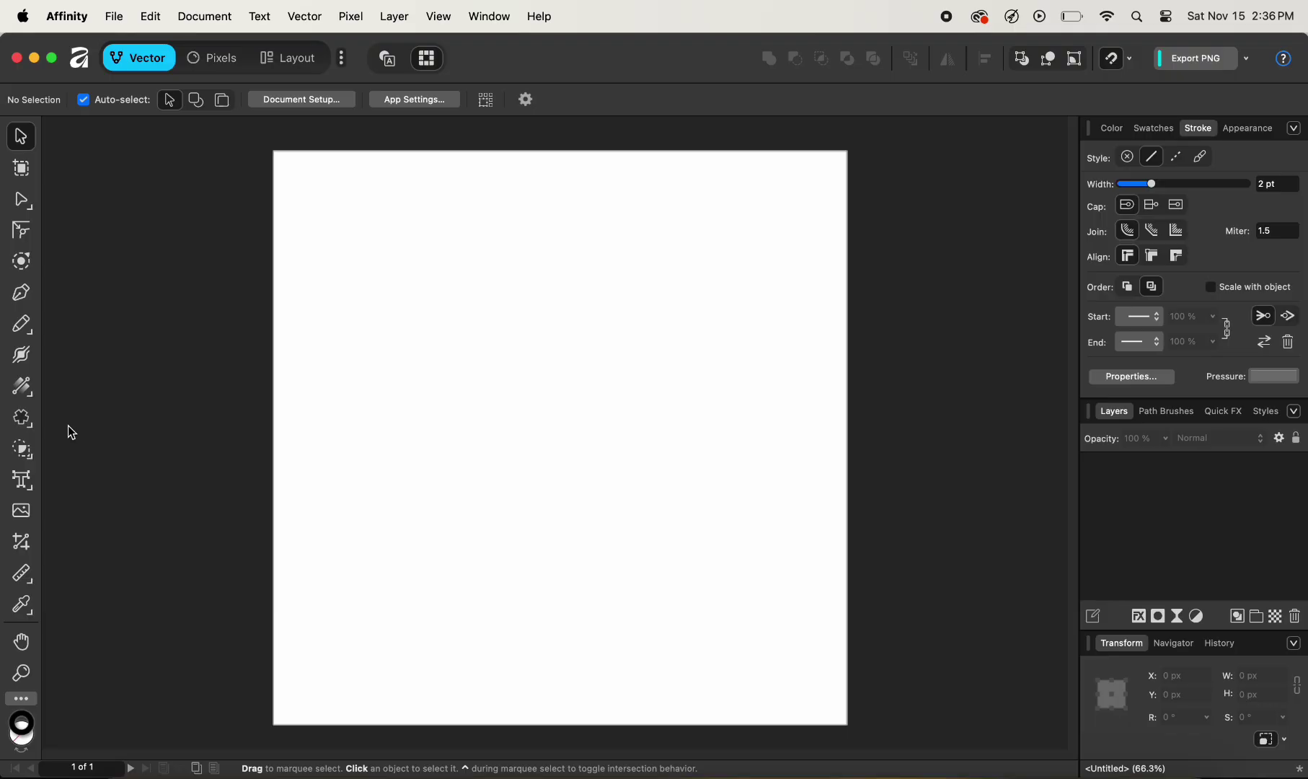
Draw a five-sided square star about 251 px wide near the top of the page and centre it horizontally.
left_click(23, 418)
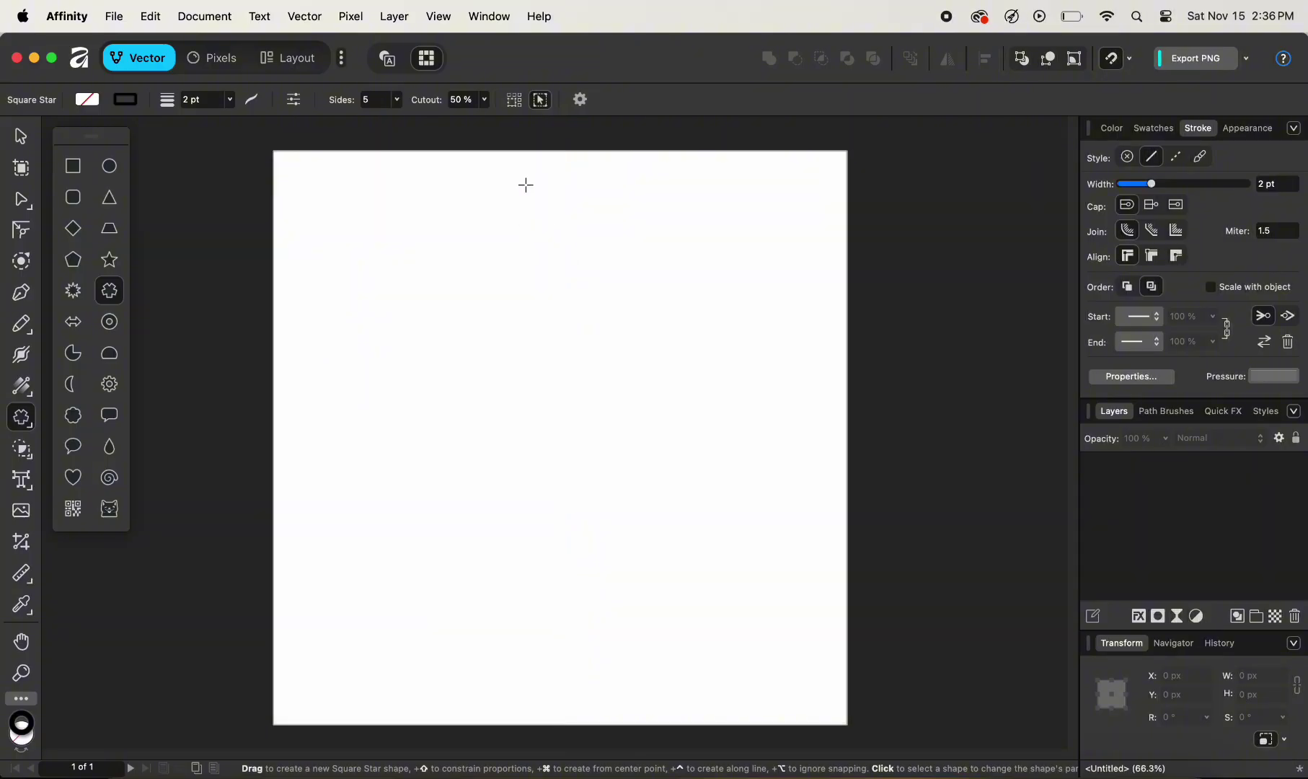
left_click_drag(528, 180, 597, 252)
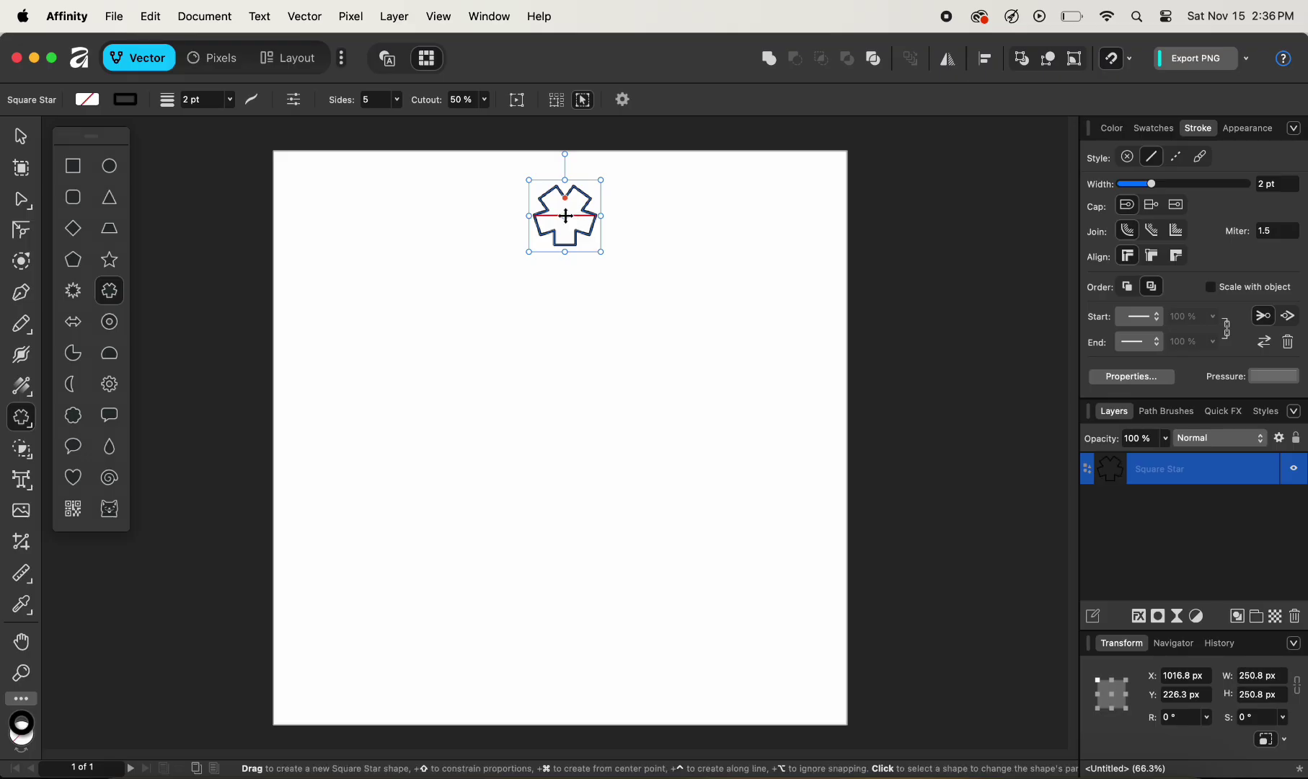
left_click(21, 139)
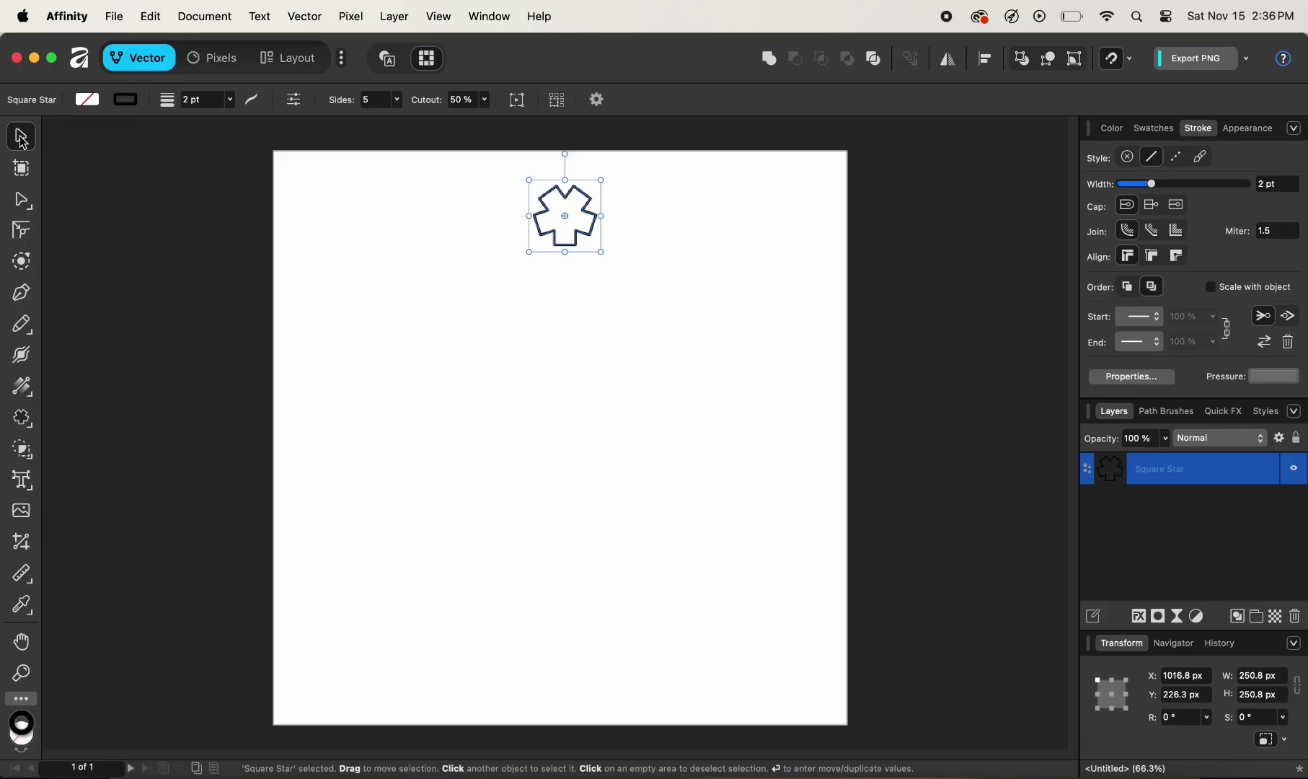
mouse_move(572, 232)
left_mouse_down()
mouse_move(551, 227)
mouse_move(569, 228)
left_mouse_up()
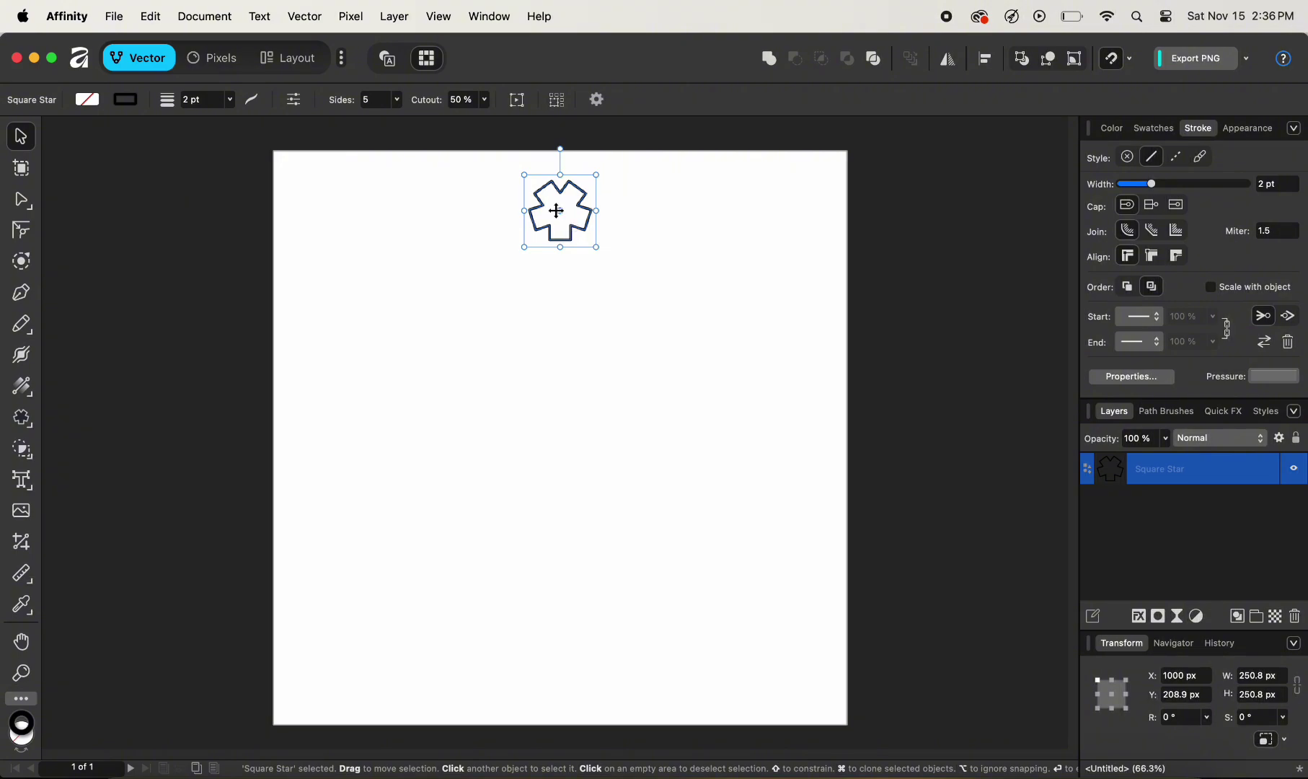
Check that Enable Transform Origin is on and move the star's transform origin to the page centre at X 1000 px, Y 1000 px.
left_click(597, 105)
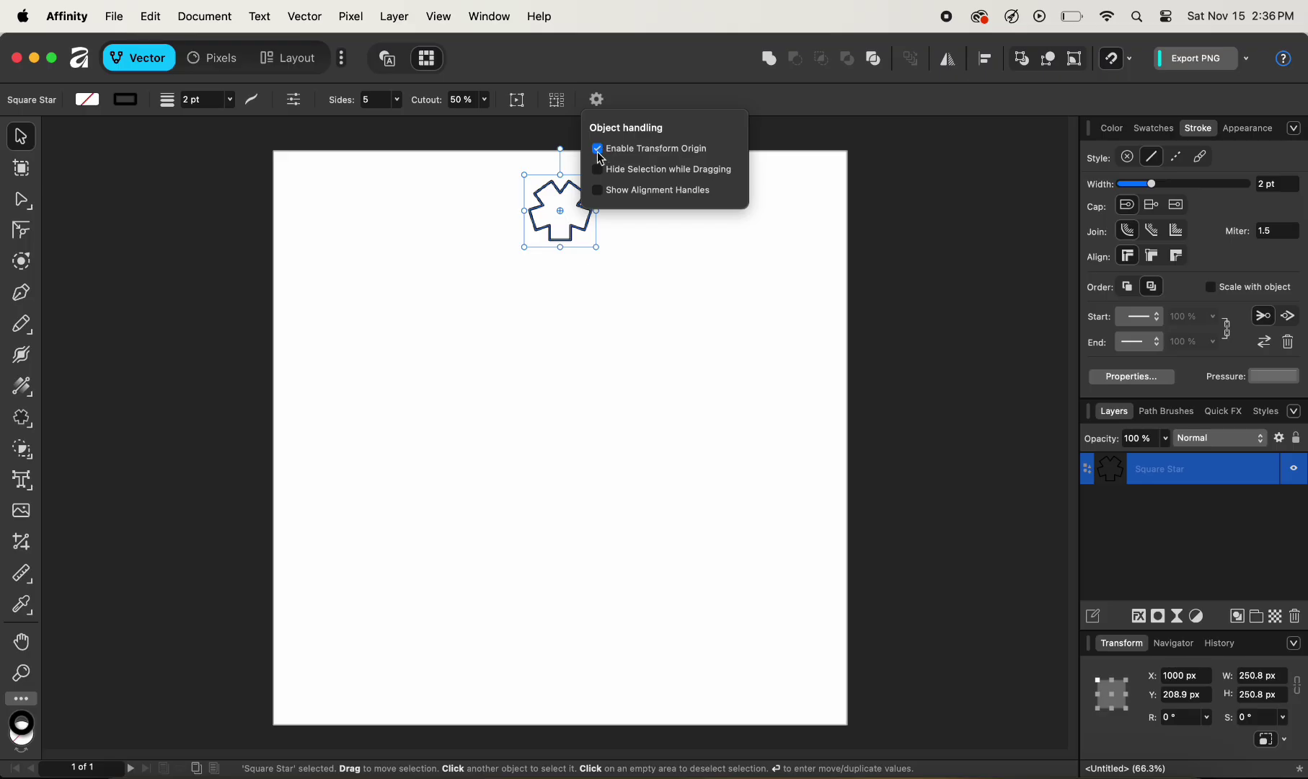
left_click(582, 281)
left_click_drag(621, 160, 537, 271)
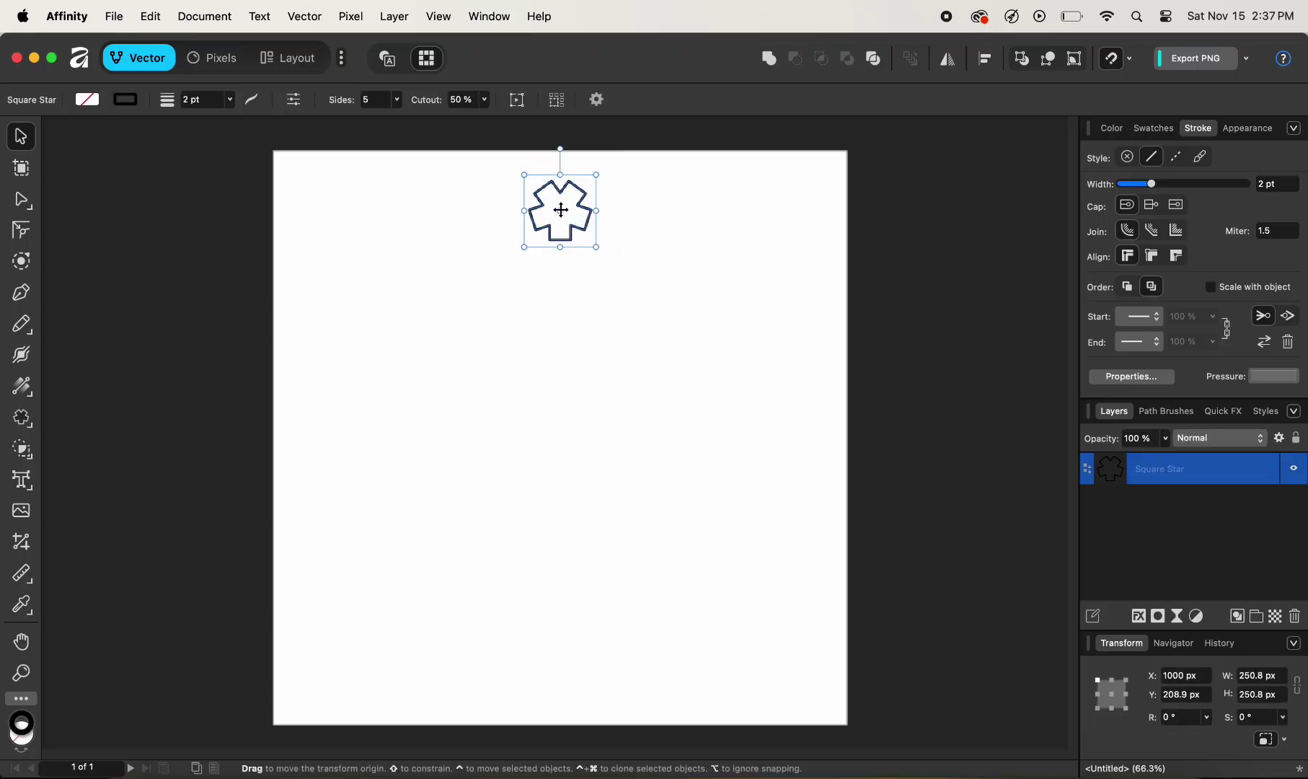
left_click_drag(561, 210, 560, 440)
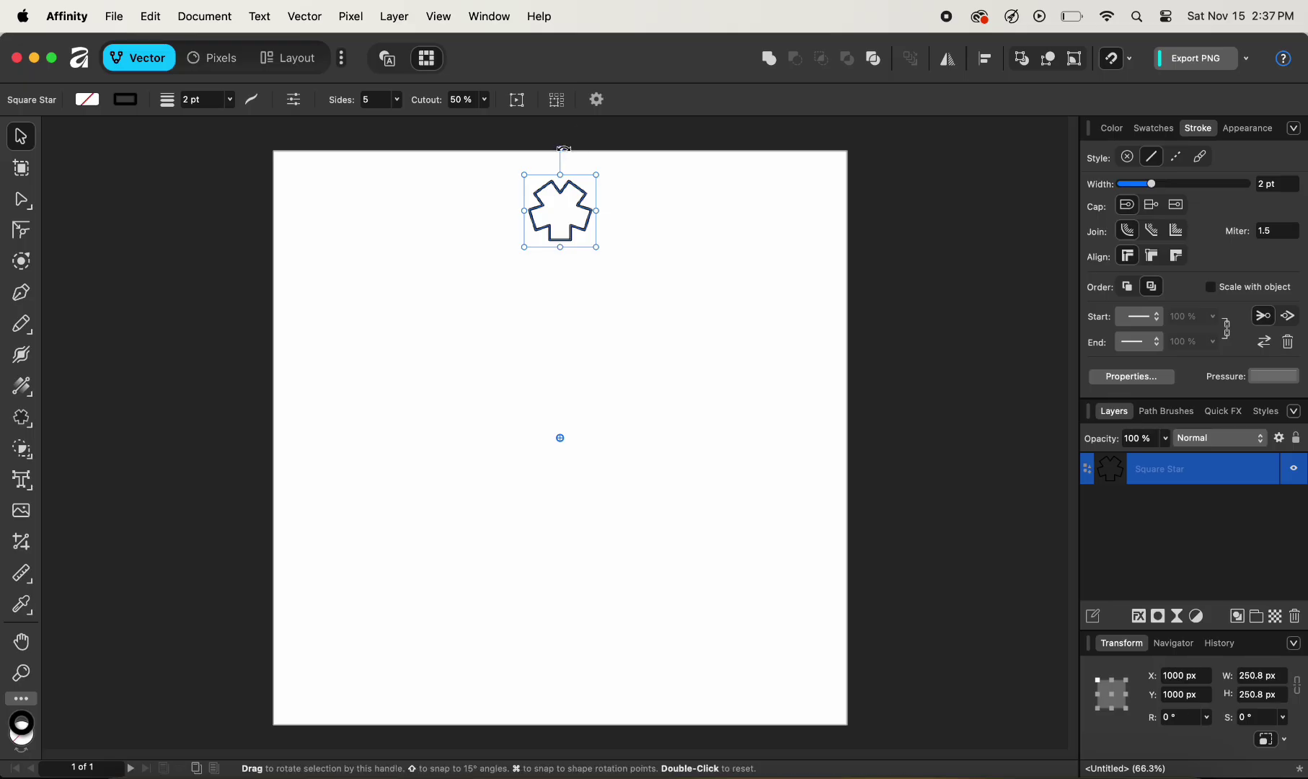
left_click_drag(562, 148, 553, 197)
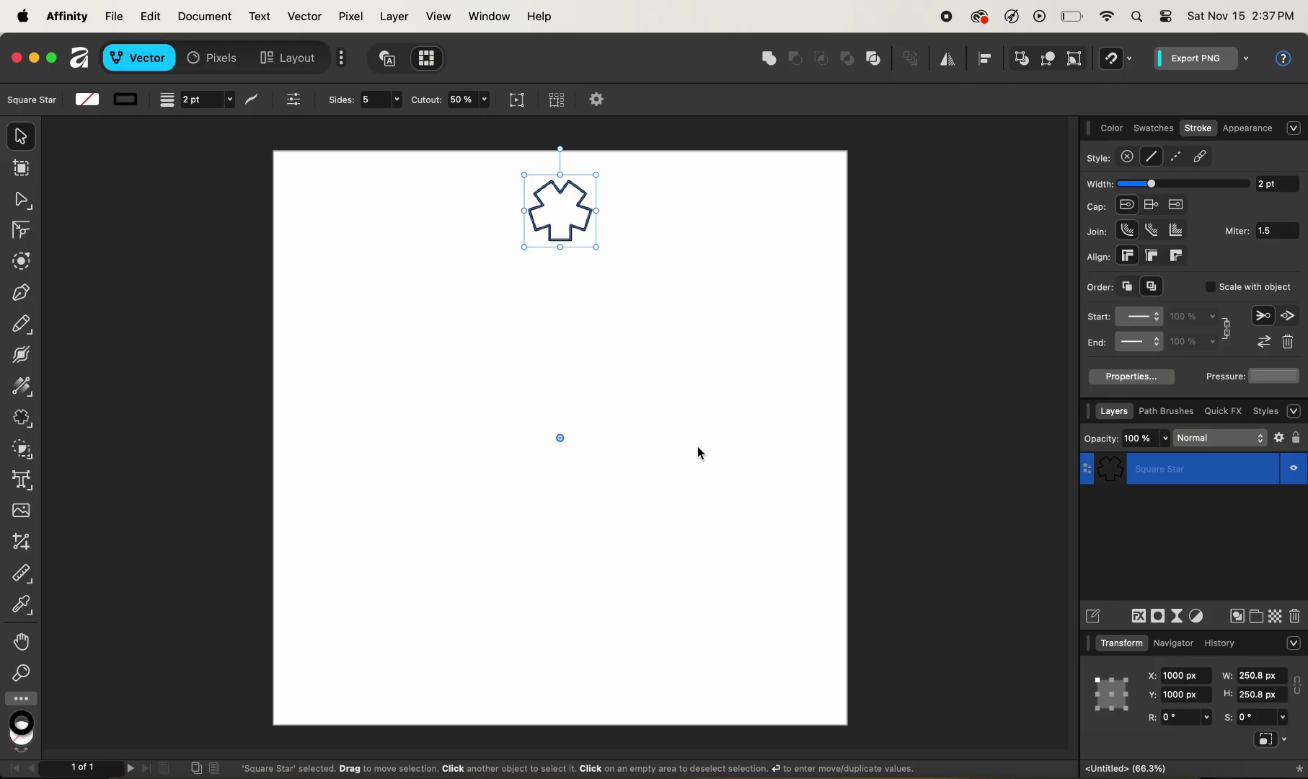
Duplicate the star around its transform origin with 12 copies and a rotation of 360/12 degrees.
key("Return")
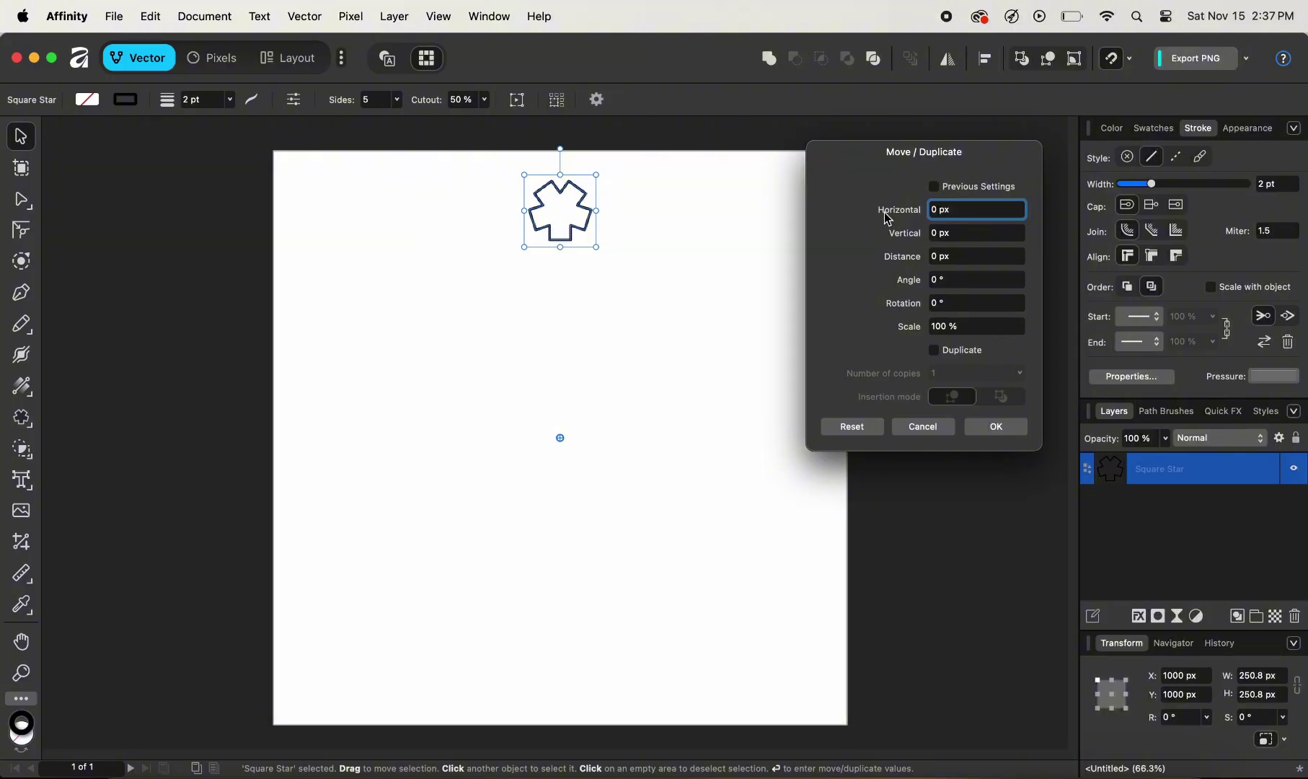
left_click(934, 351)
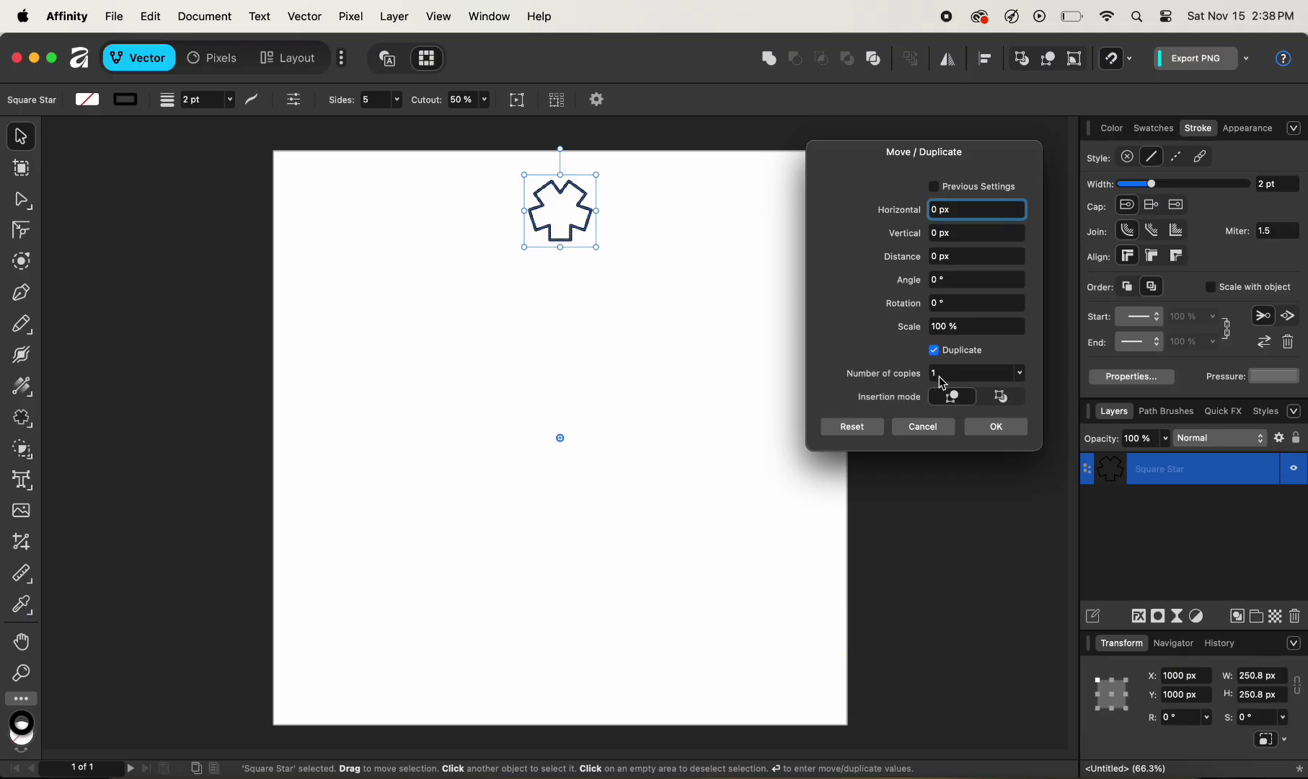
left_click(944, 375)
double_click(945, 374)
type("12")
key("Tab")
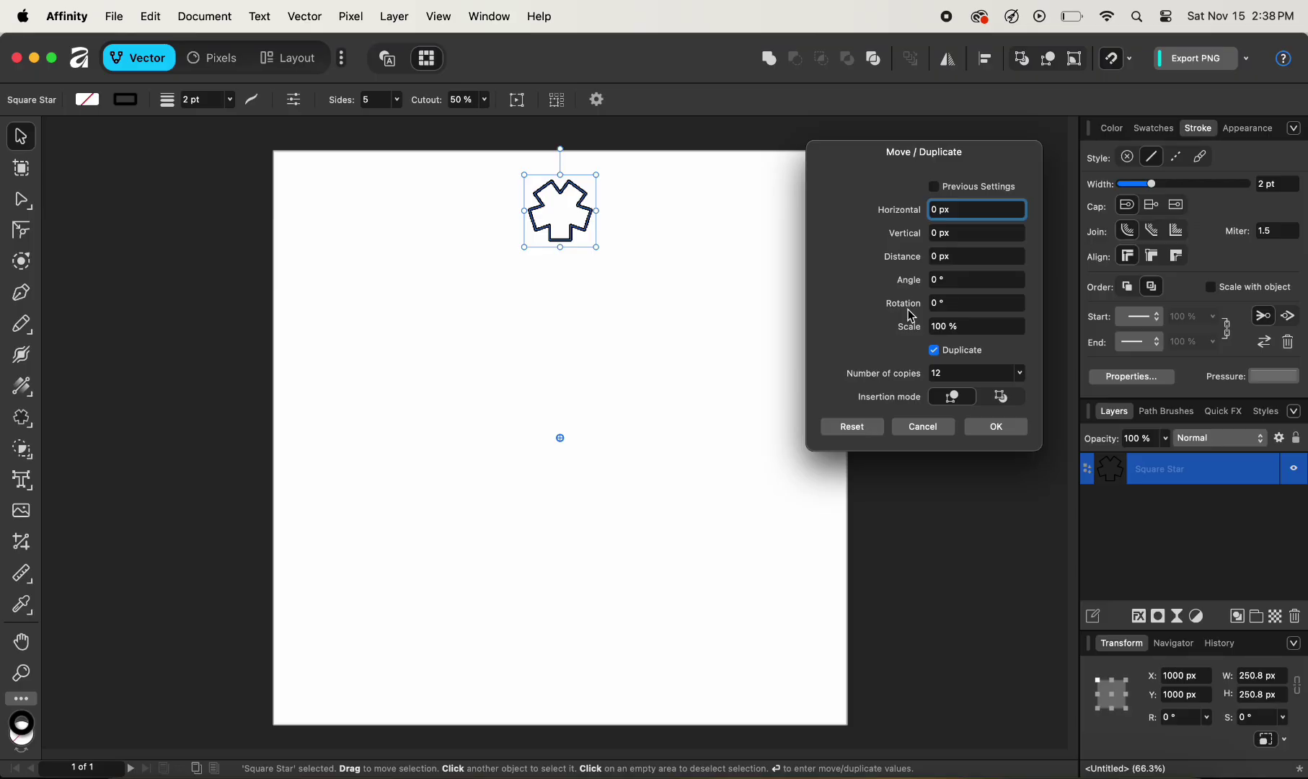
left_click(958, 310)
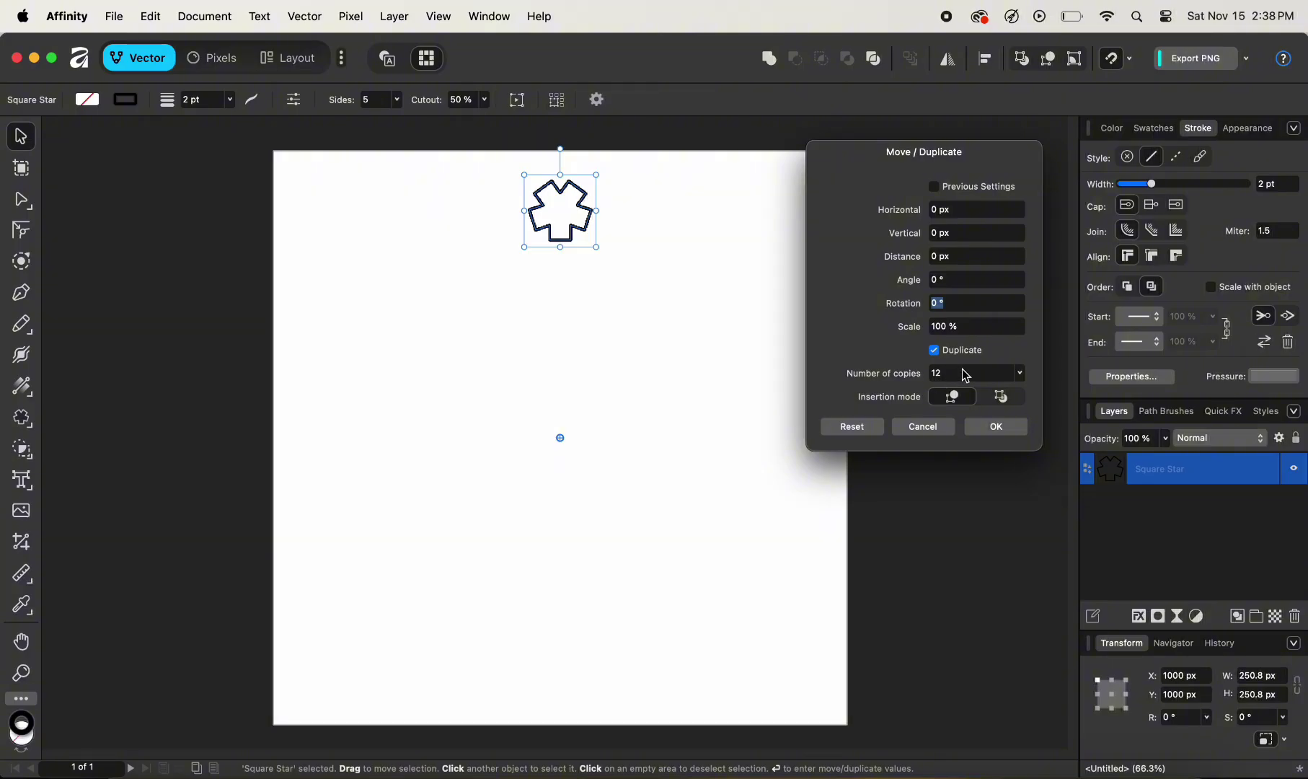
type("360/12")
key("Tab")
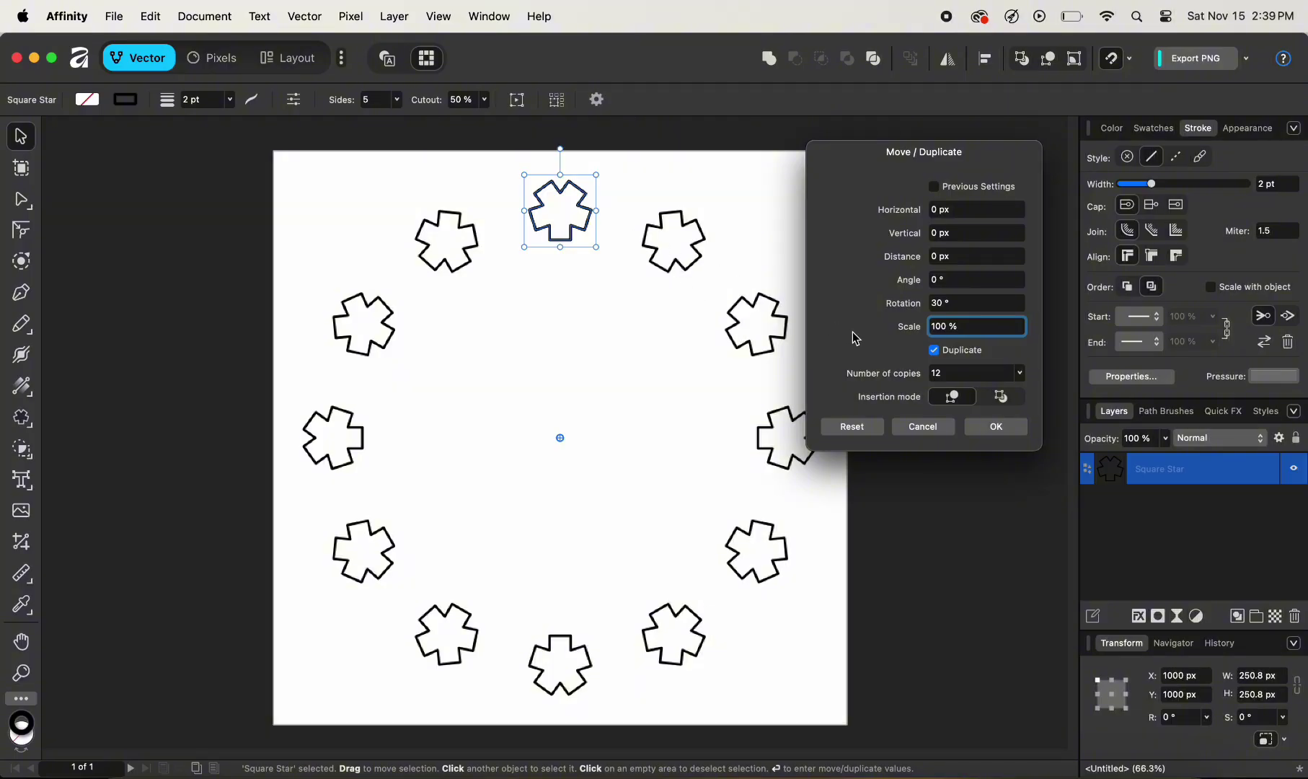
left_click(1001, 434)
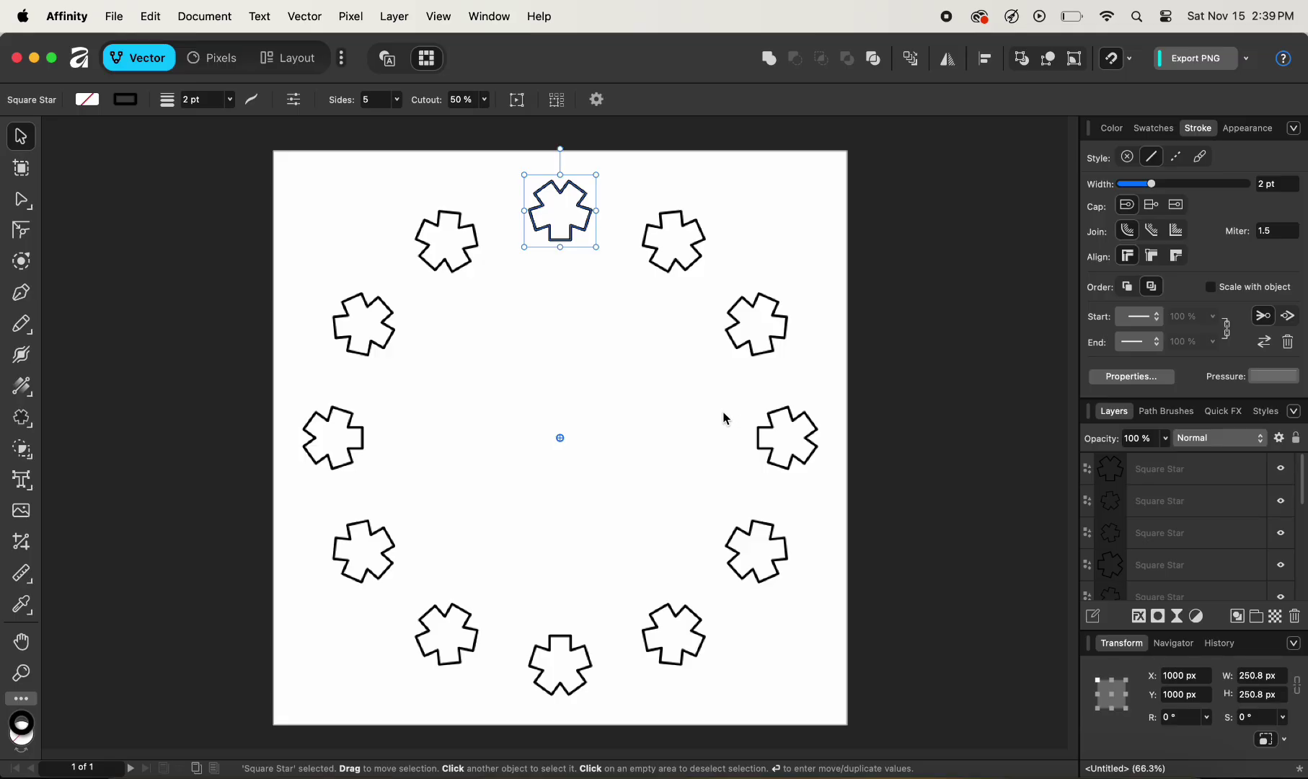
Select the whole ring of stars, disable Enable Transform Origin and set the selected objects to transform separately.
left_click(303, 180)
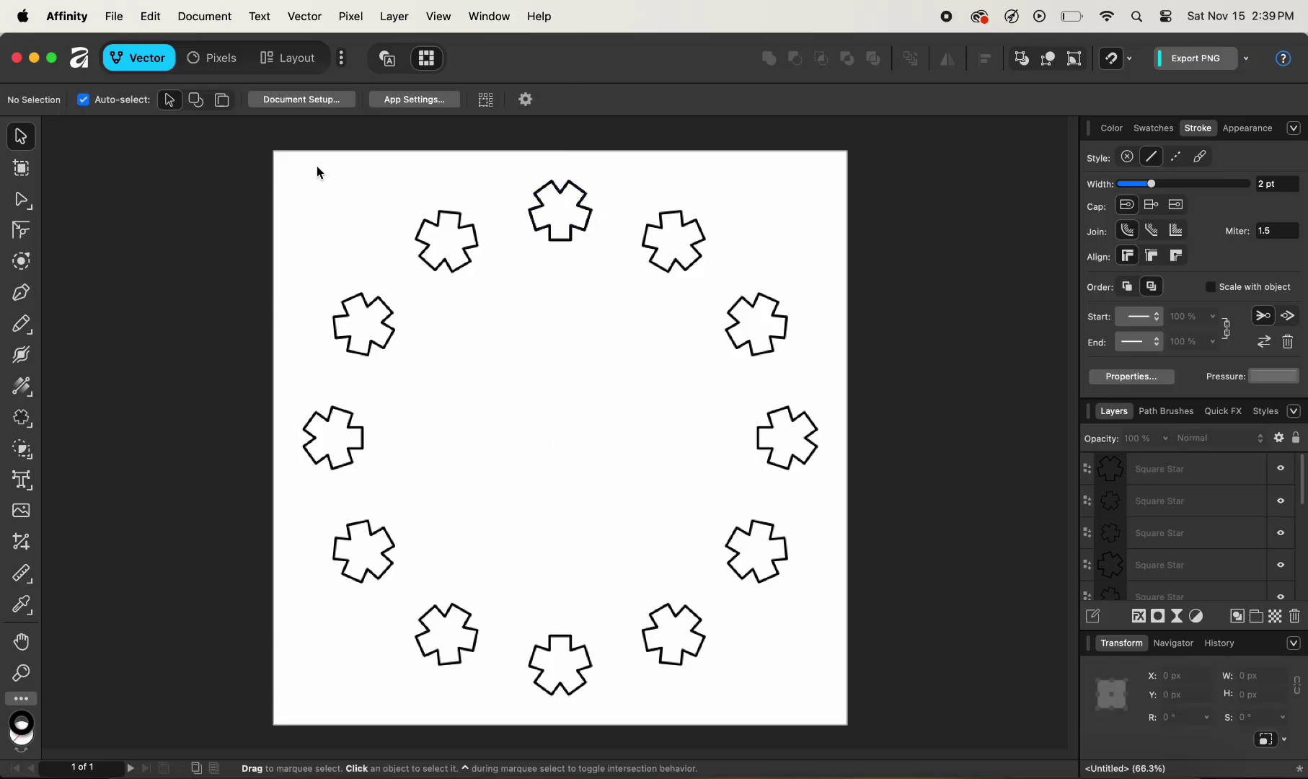
left_click_drag(313, 165, 872, 687)
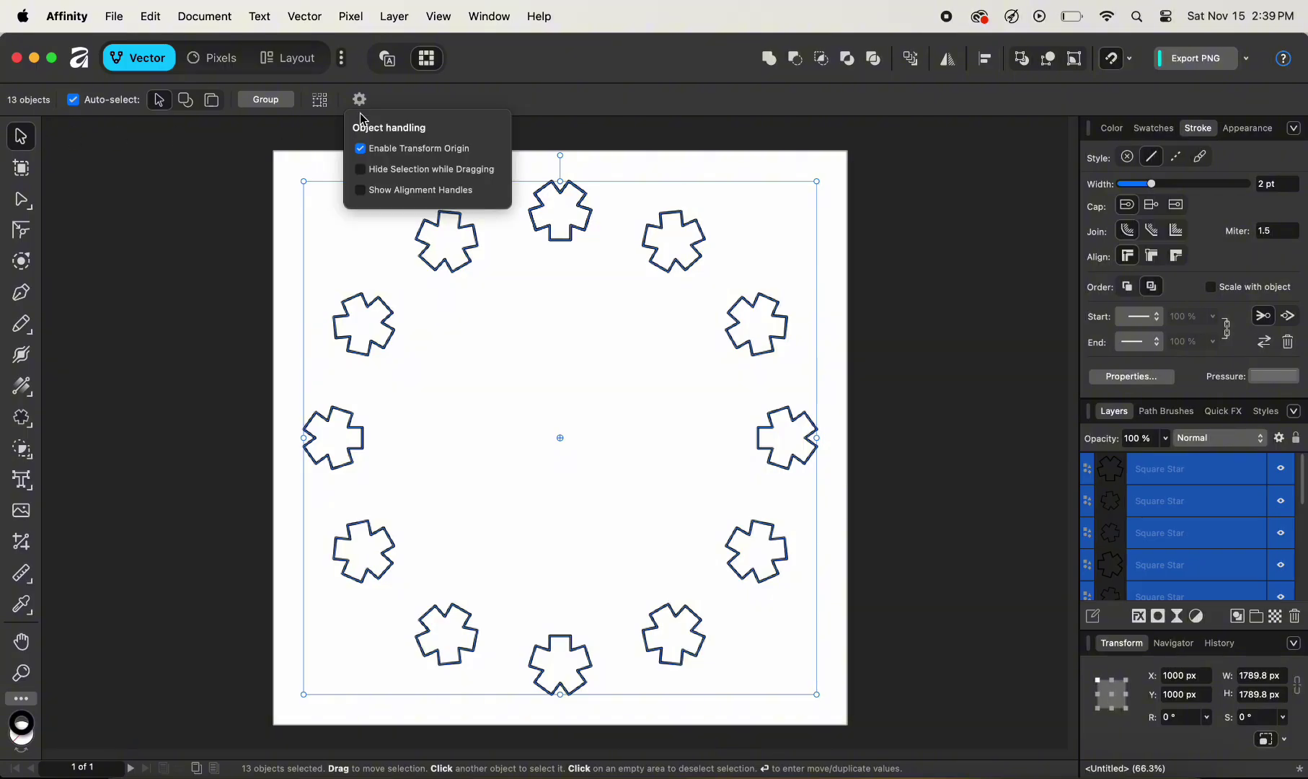
left_click(395, 150)
left_click(417, 83)
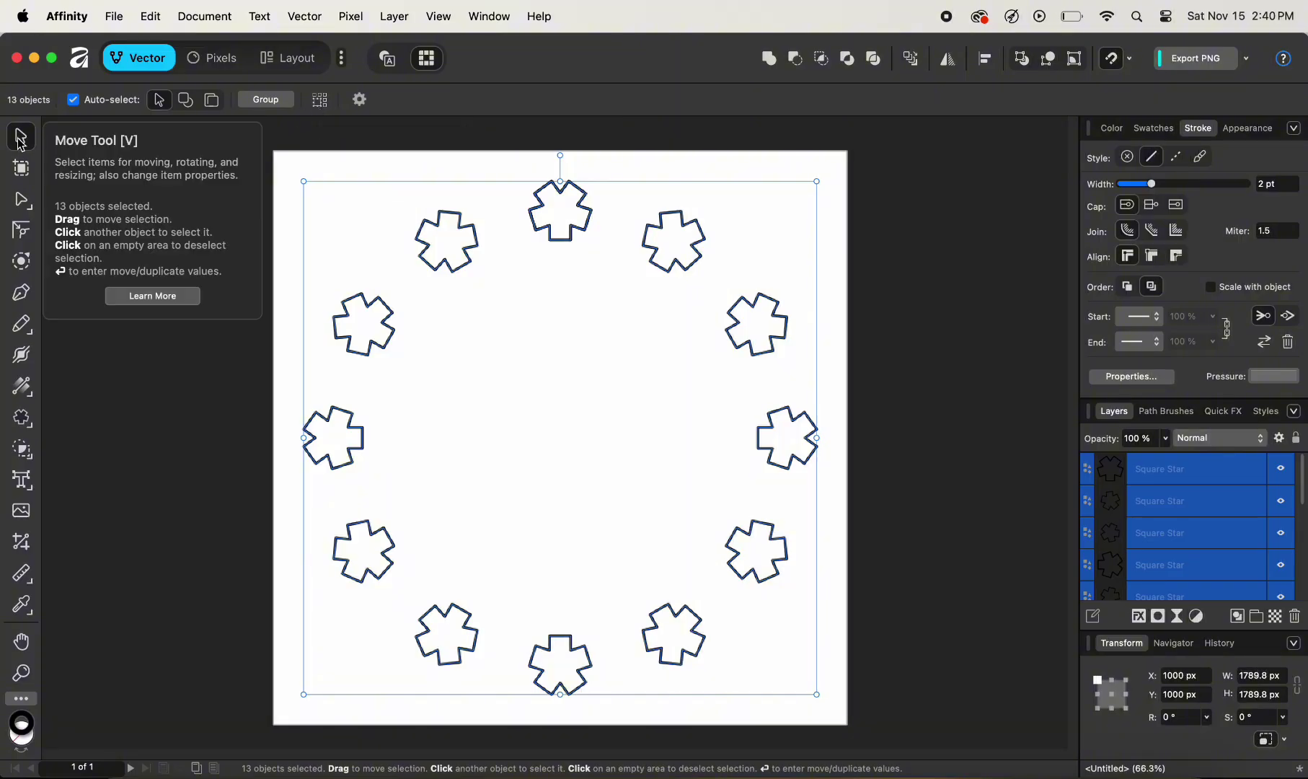
left_click(321, 105)
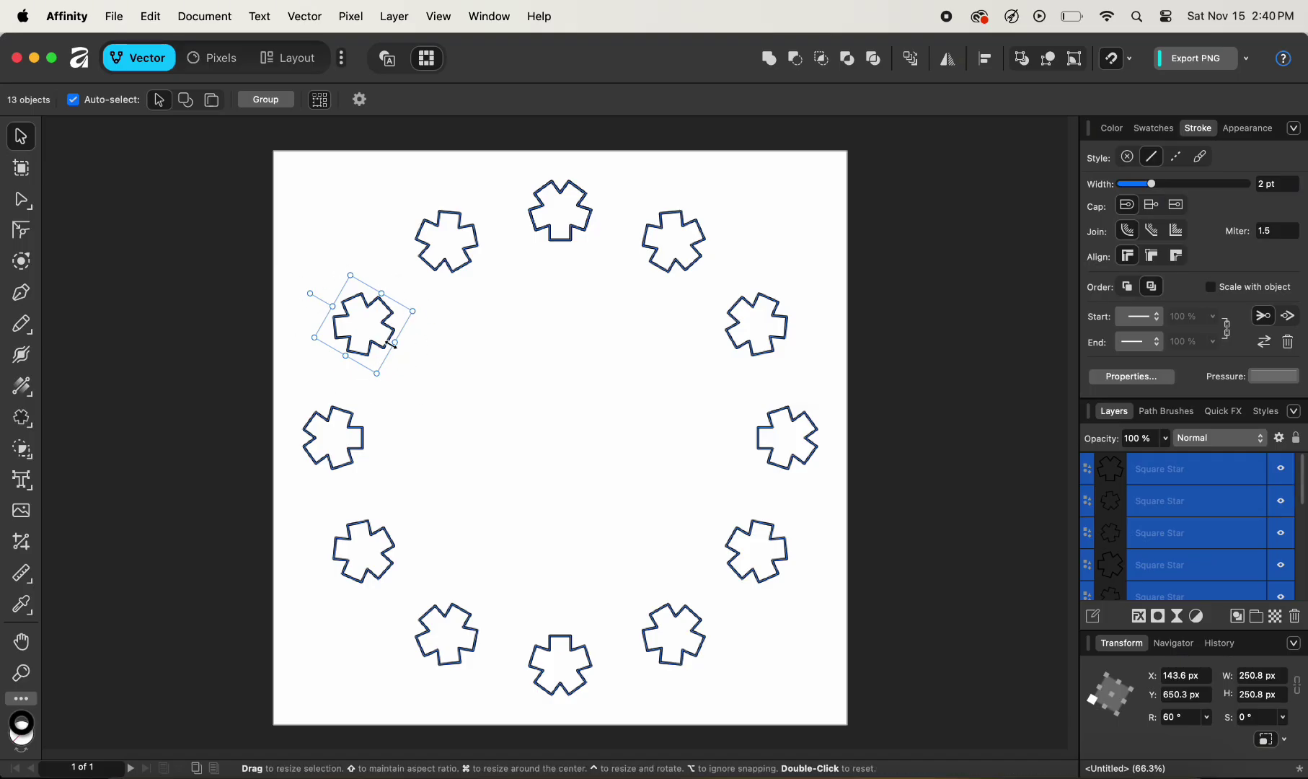
Try stretching the stars individually to about 324 by 276 px, and undo both changes.
mouse_move(394, 342)
left_mouse_down()
mouse_move(468, 385)
mouse_move(401, 346)
left_mouse_up()
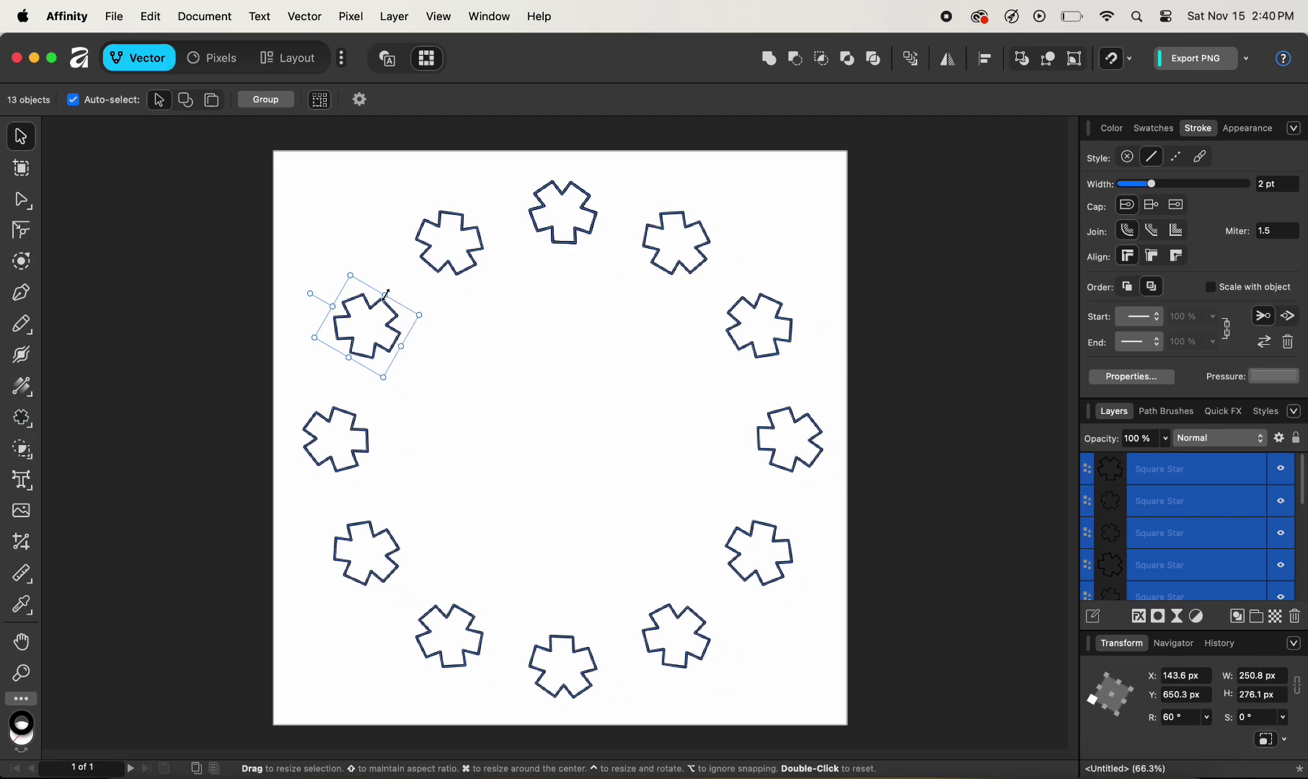
mouse_move(382, 293)
left_mouse_down()
mouse_move(404, 266)
mouse_move(396, 279)
left_mouse_up()
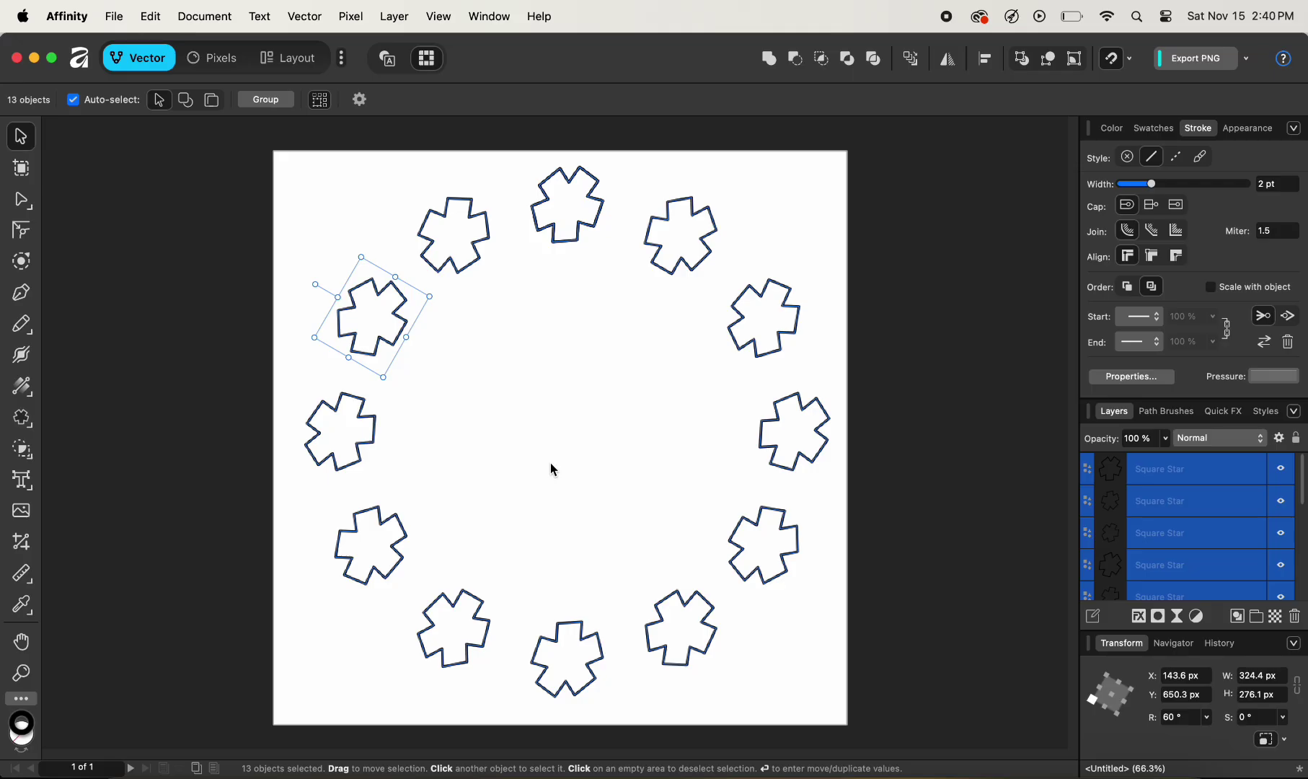
key("super+z")
key("super+z")
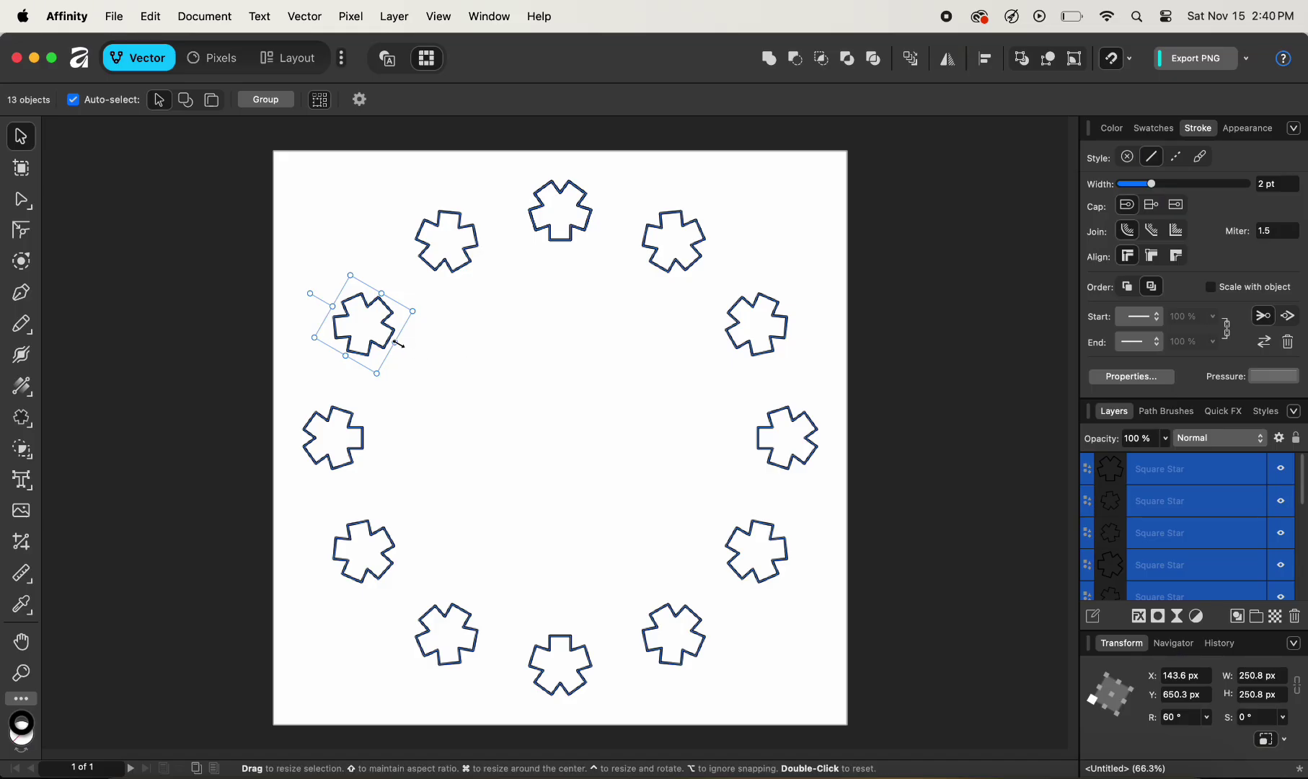
Enlarge every star proportionally around its own centre to about 405 px, and turn off separate transformation.
mouse_move(397, 344)
left_mouse_down()
mouse_move(429, 360)
mouse_move(395, 333)
mouse_move(442, 364)
mouse_move(392, 337)
mouse_move(420, 352)
left_mouse_up()
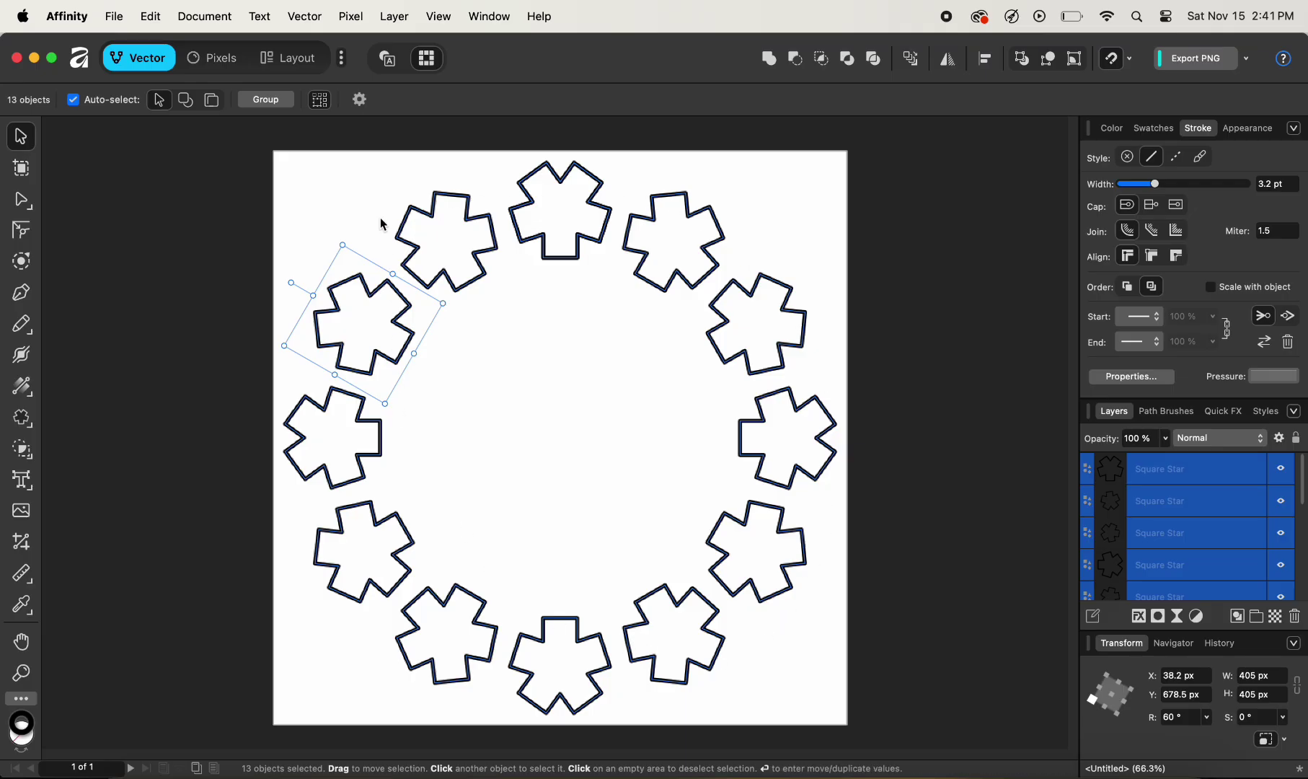
left_click(323, 101)
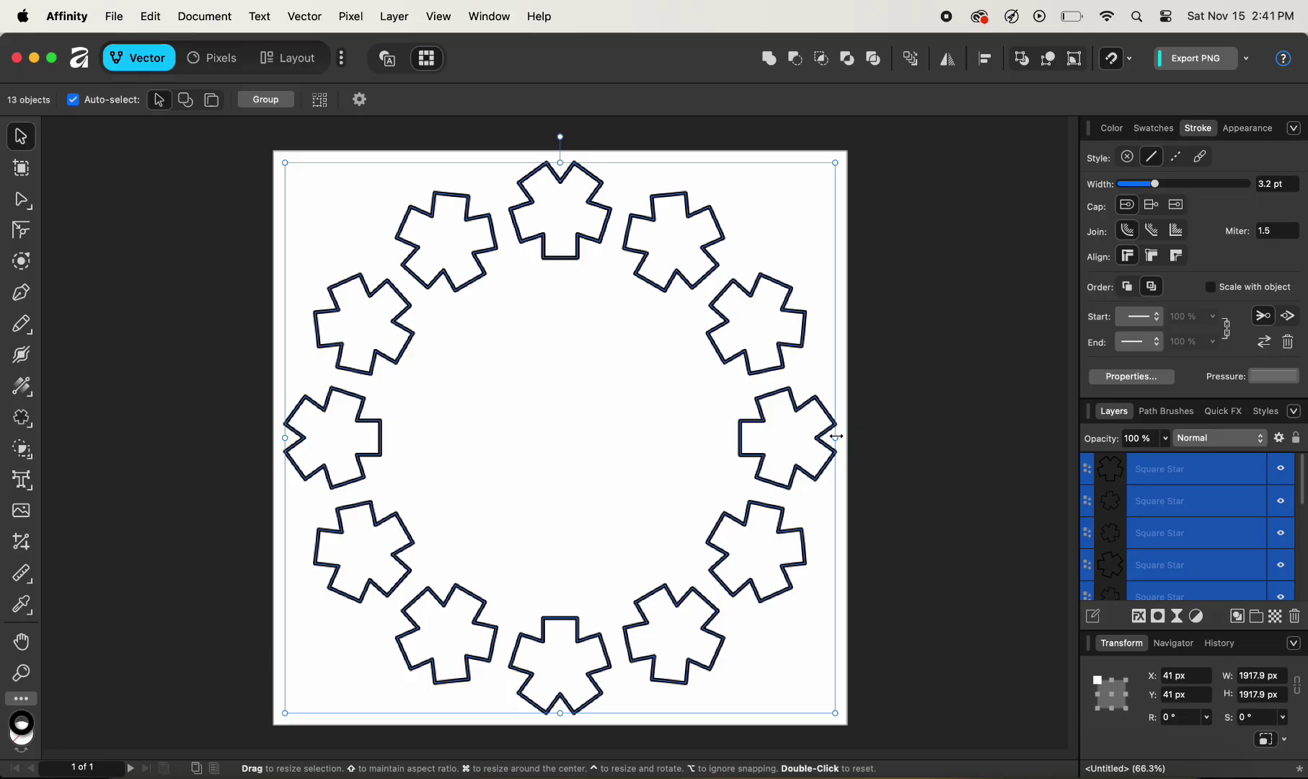
Scale the ring of stars proportionally about its centre down to about 1219 px, reselect it and enlarge it to about 1820 px.
left_click_drag(835, 439, 736, 441)
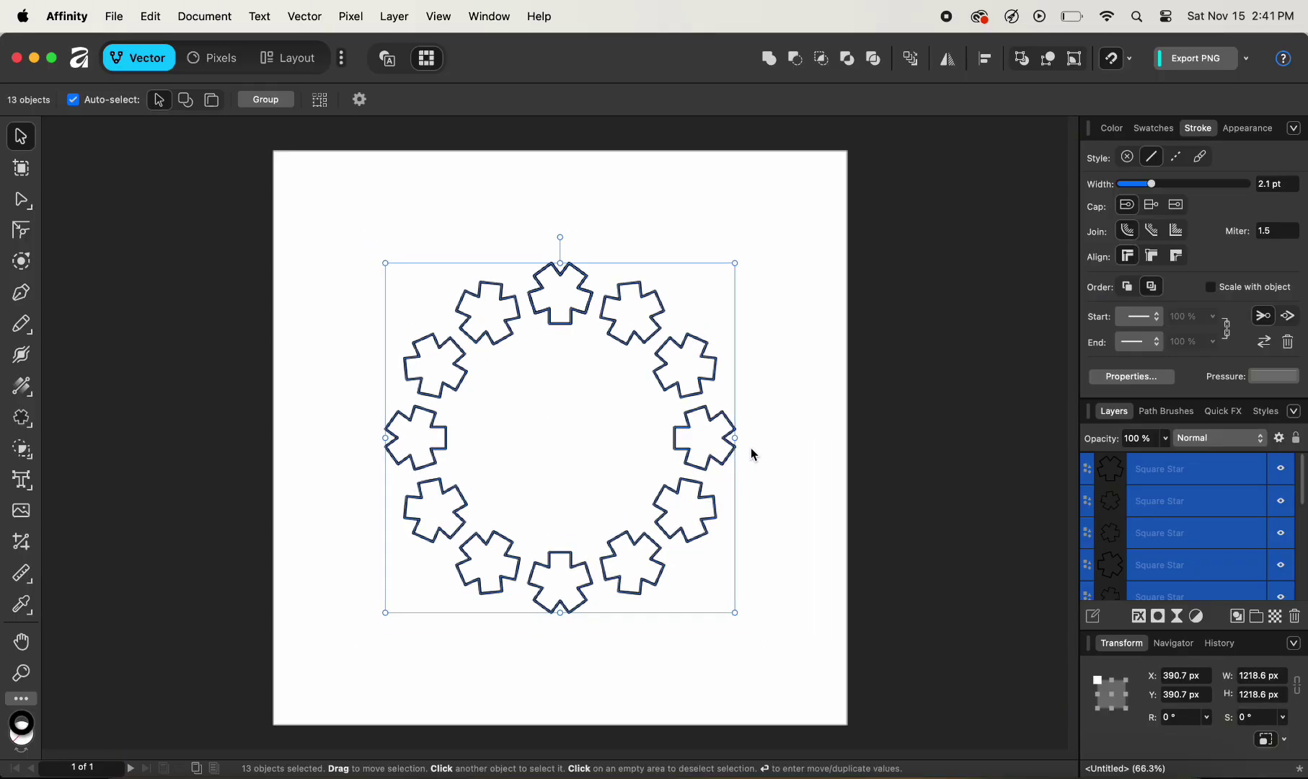
left_click(791, 454)
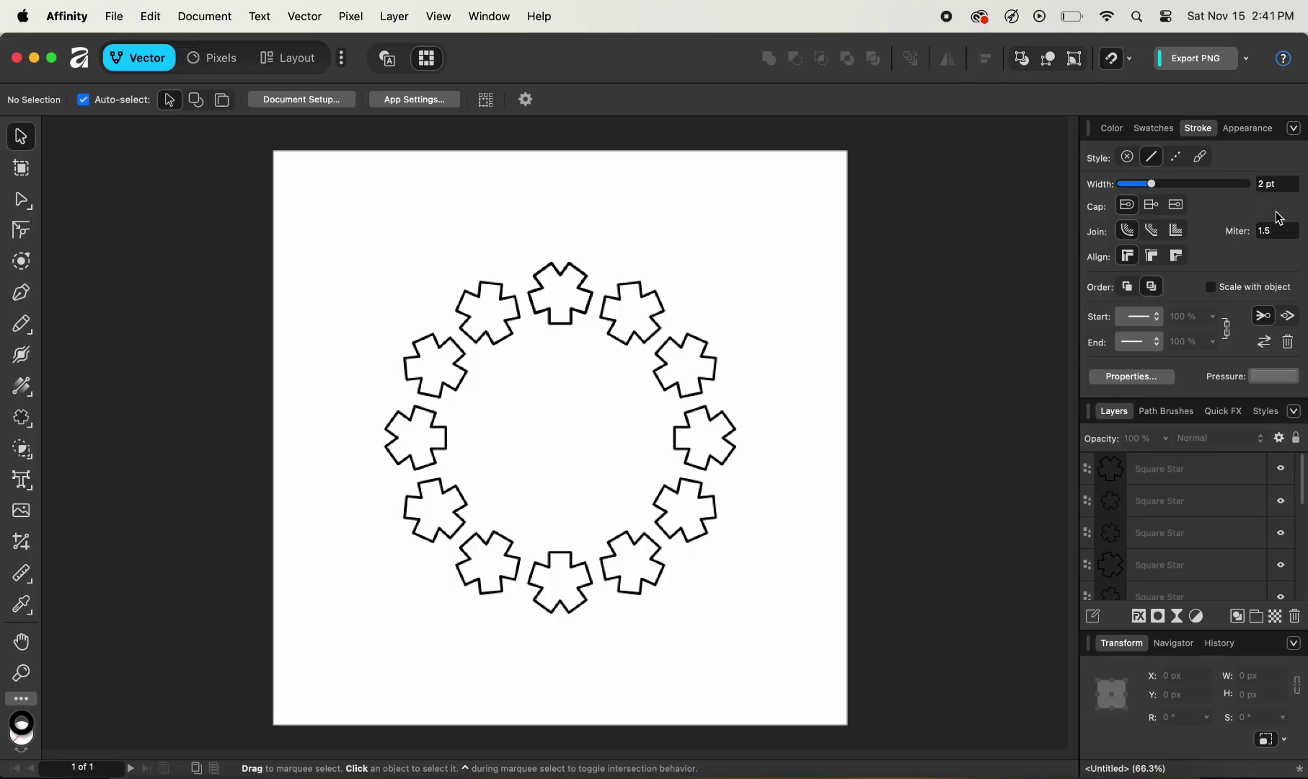
left_click_drag(830, 203, 345, 667)
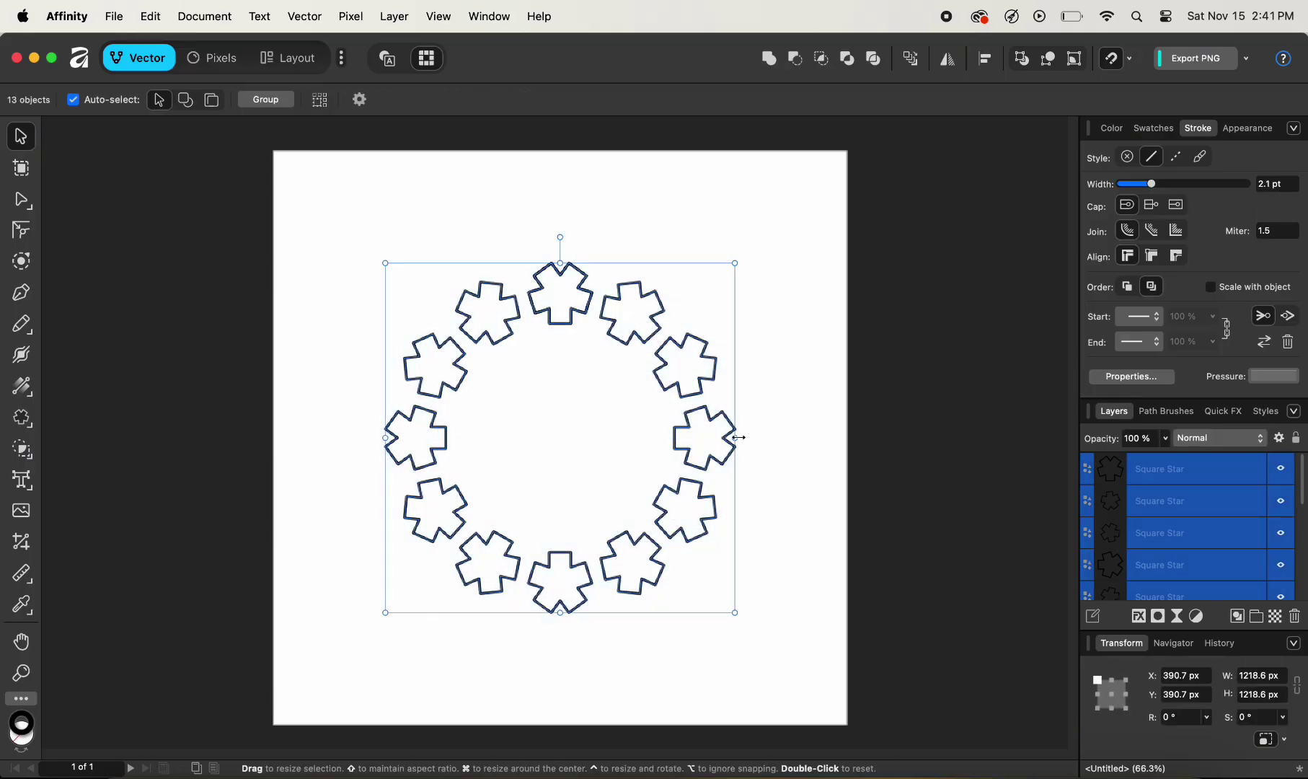
left_click_drag(735, 437, 824, 437)
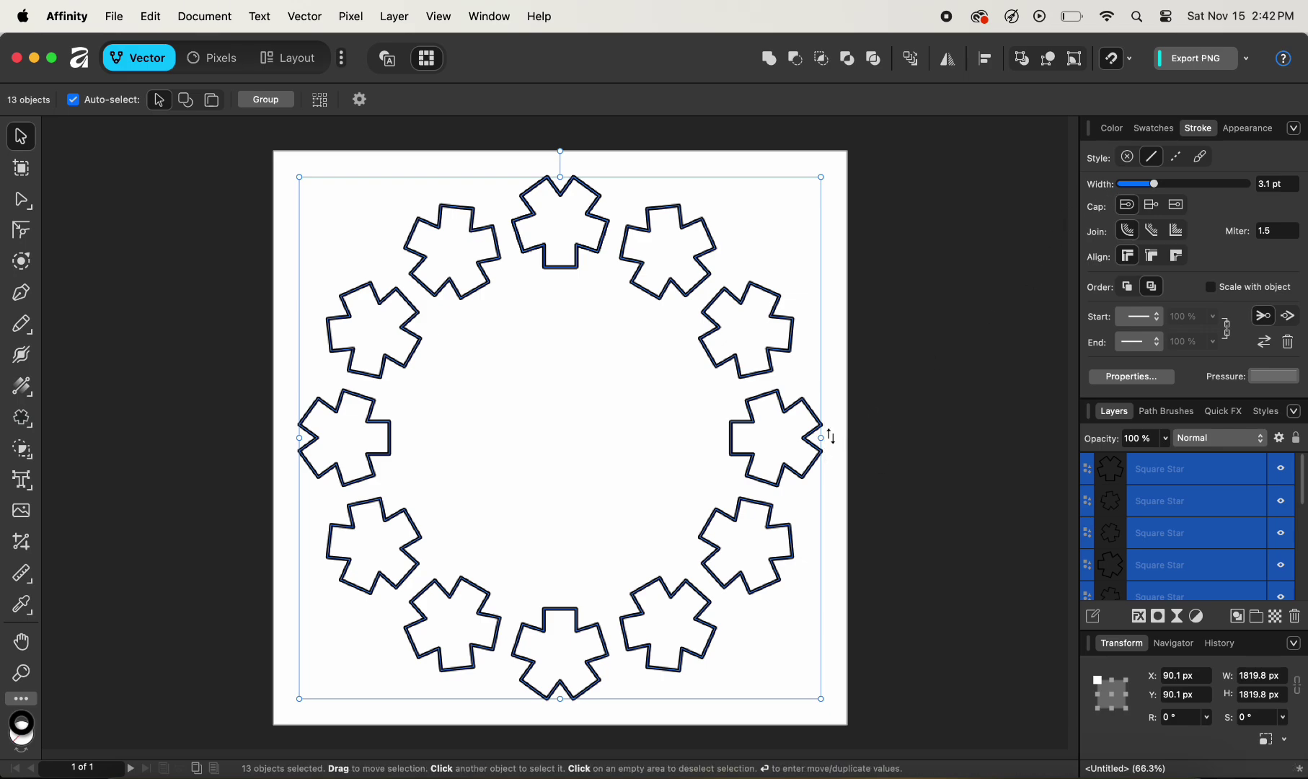
Without scaling line weights, shrink the ring about its centre to about 257 px and enlarge it from the centre to about 1799 px.
left_click_drag(821, 439, 595, 448)
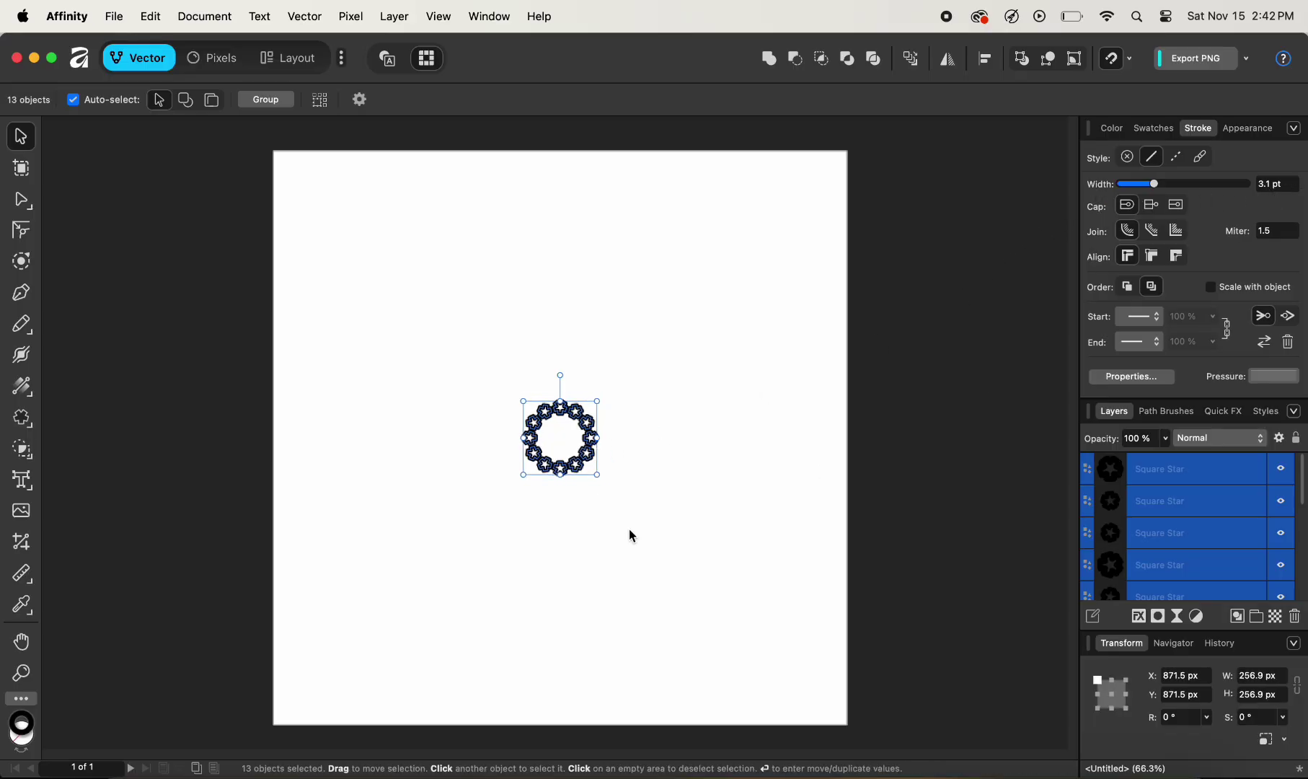
left_click_drag(597, 438, 800, 437)
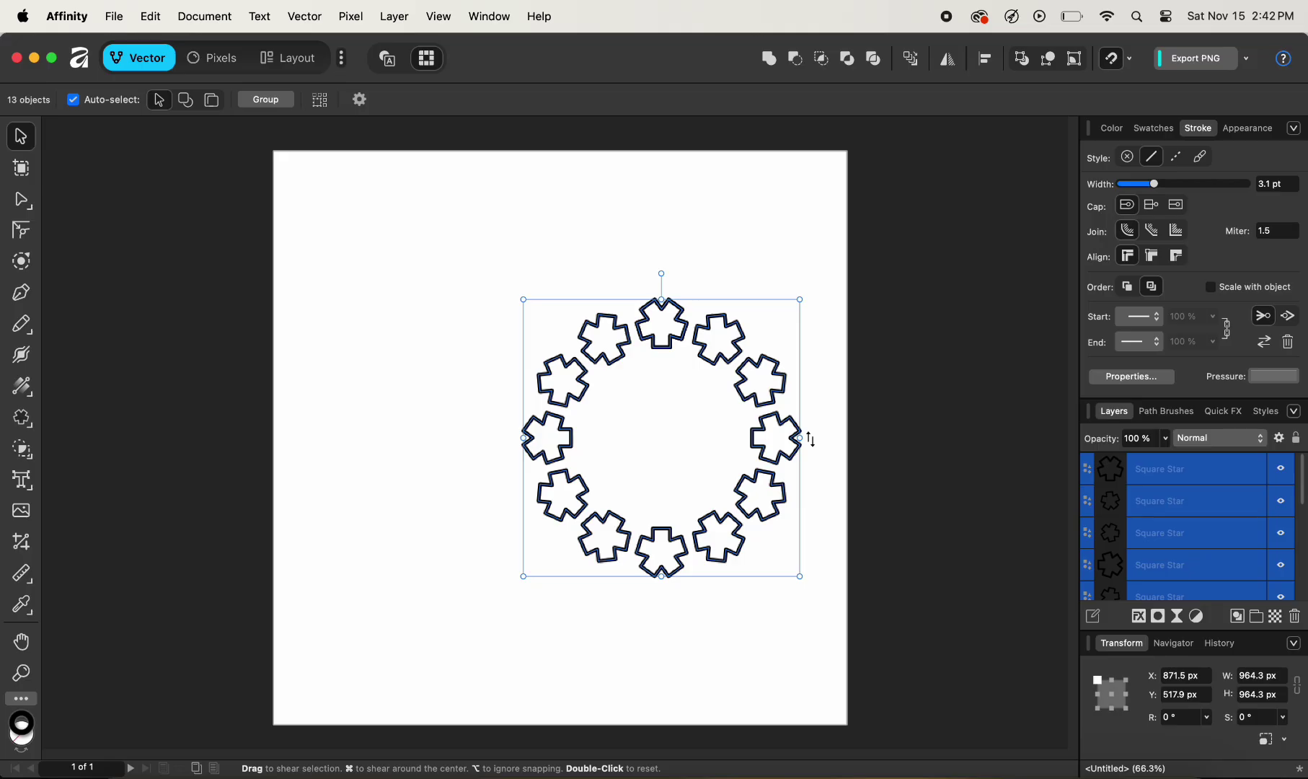
key("super+z")
left_click_drag(603, 438, 817, 438)
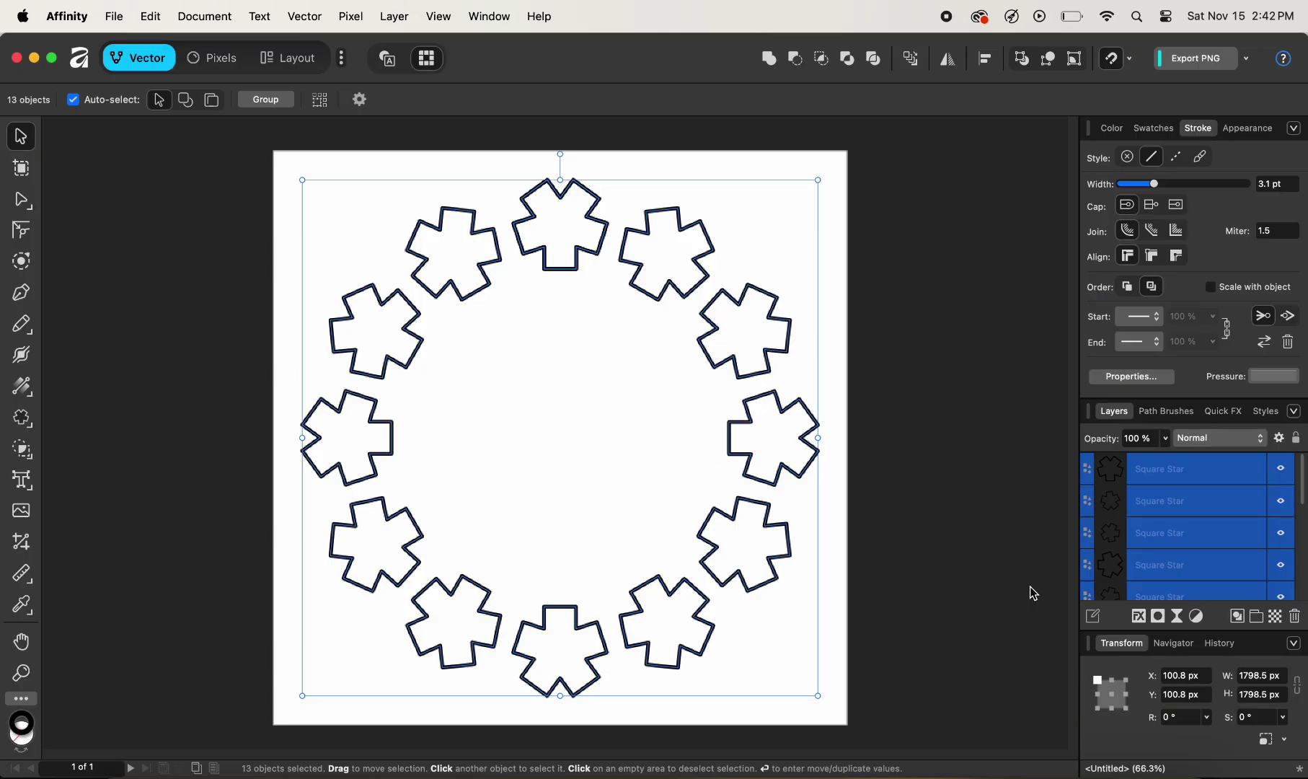
Turn the scale override back on and review its options for line weights, shape corners, layer effect radii and text frame contents.
left_click(1266, 741)
left_click(1283, 741)
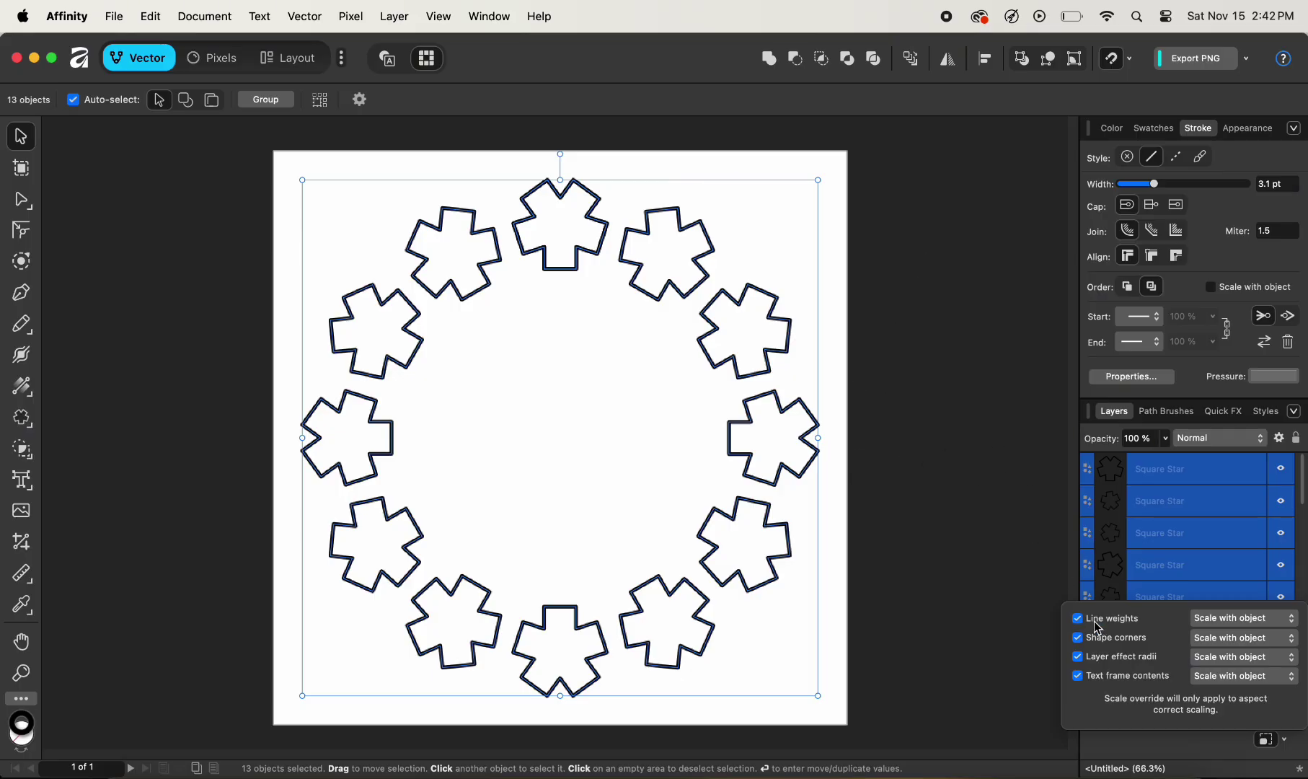
left_click(1287, 754)
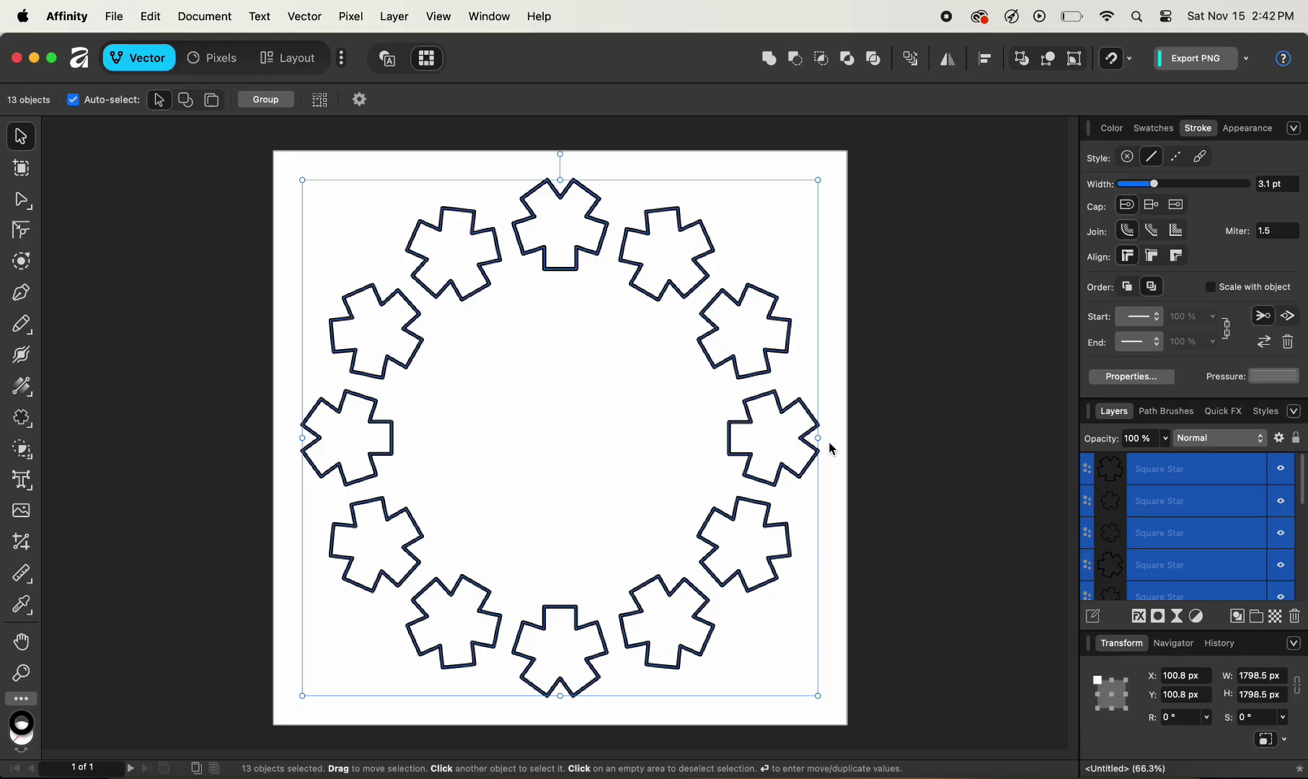
Scale the ring with its line weights to about 646 px and up to about 2186 px, and shrink it to about 1522 px with the override off.
mouse_move(820, 439)
left_mouse_down()
mouse_move(794, 426)
mouse_move(654, 438)
left_mouse_up()
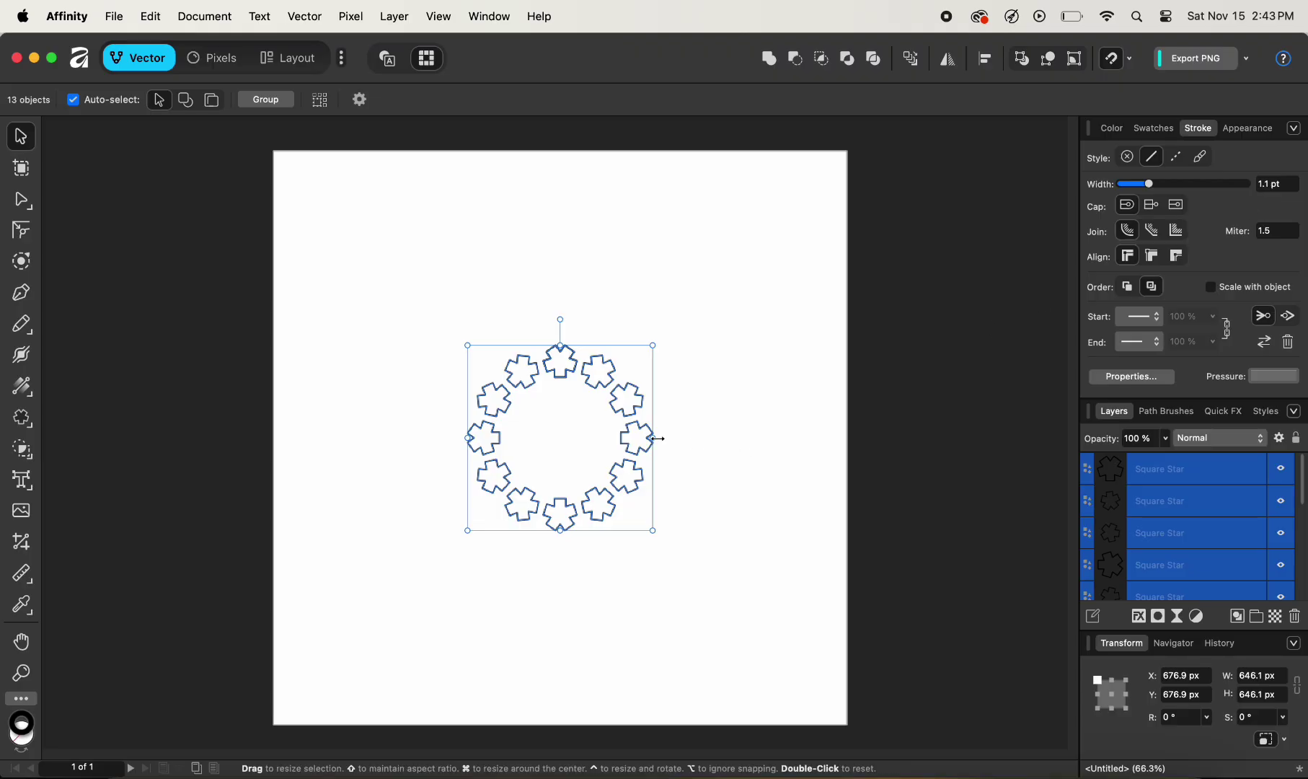
left_click_drag(653, 437, 885, 436)
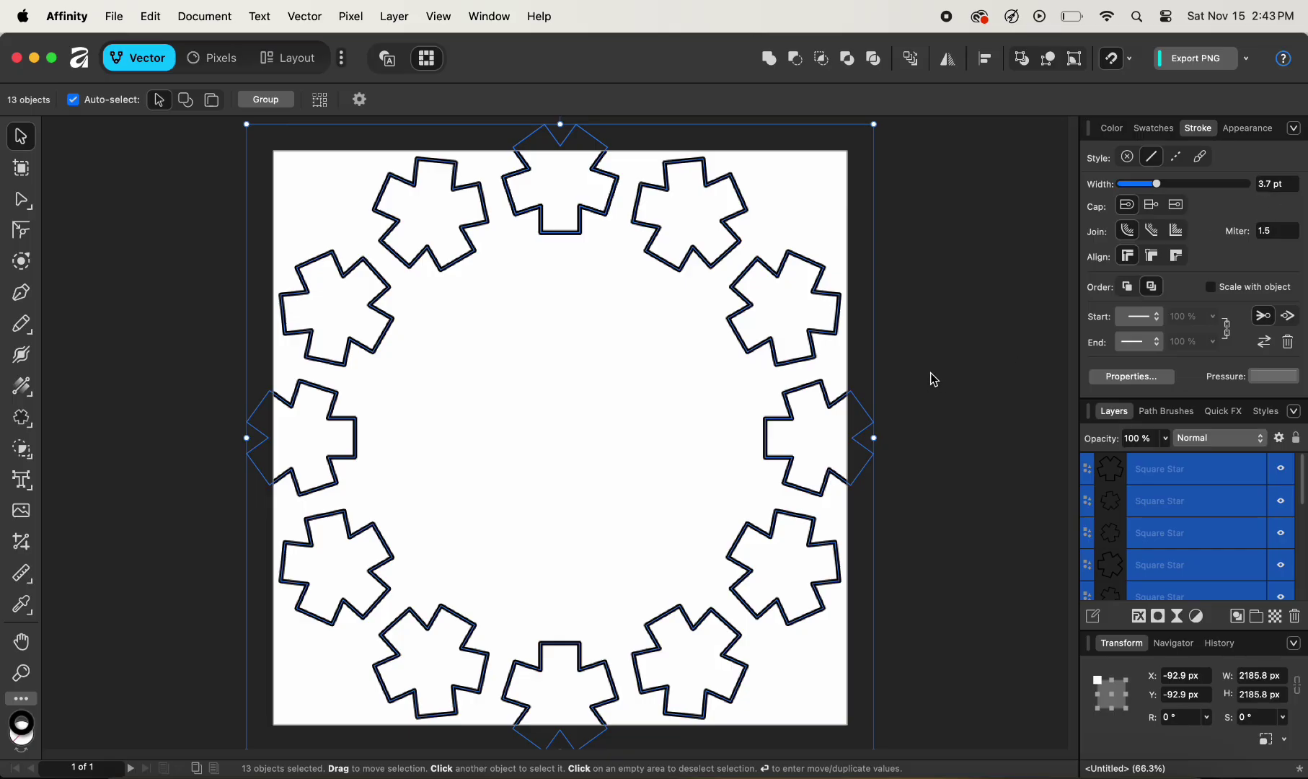
left_click_drag(876, 438, 783, 440)
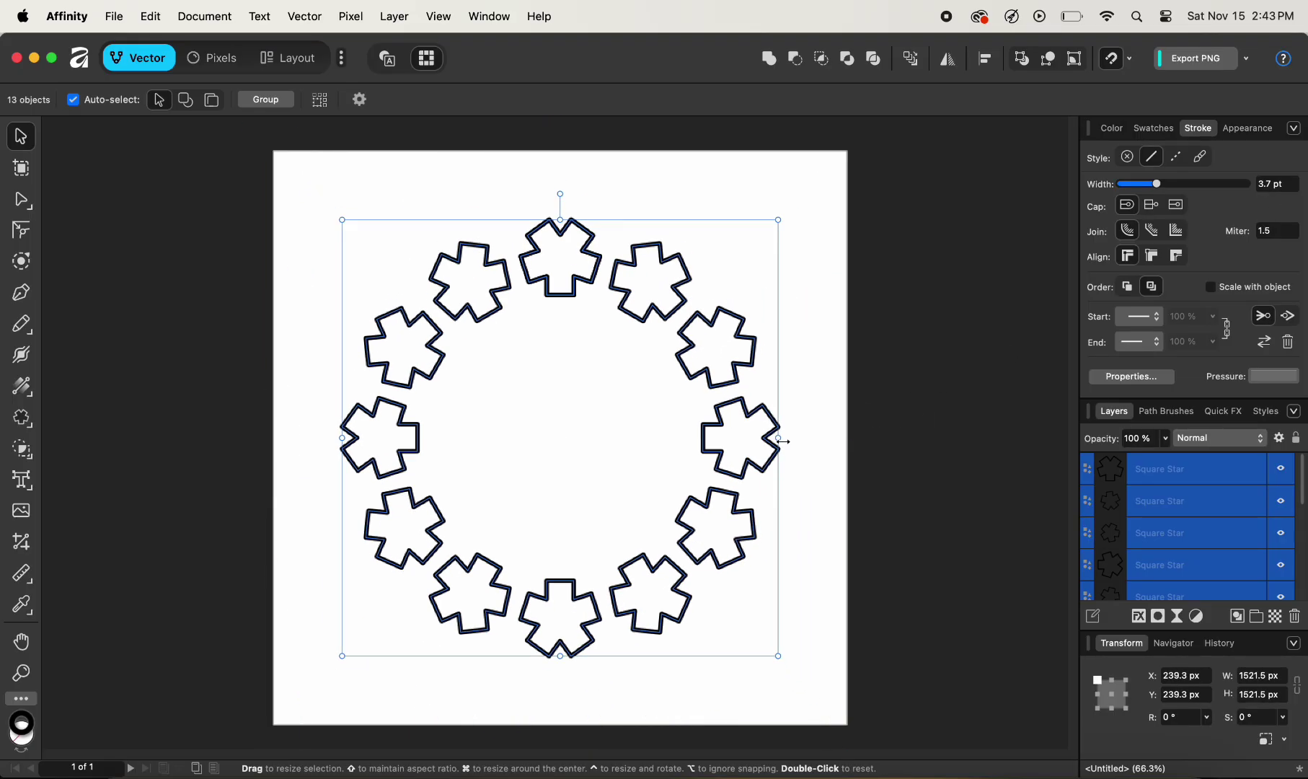